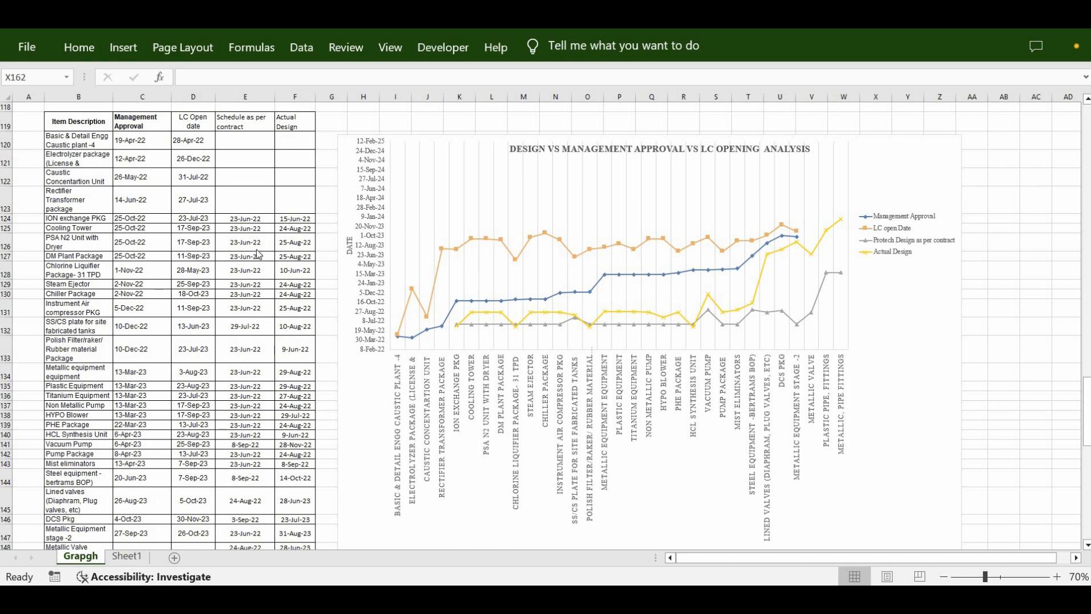
Try charting the lower table's range B155:F187 as a 2-D line chart with markers
scroll(257, 254, down, 6)
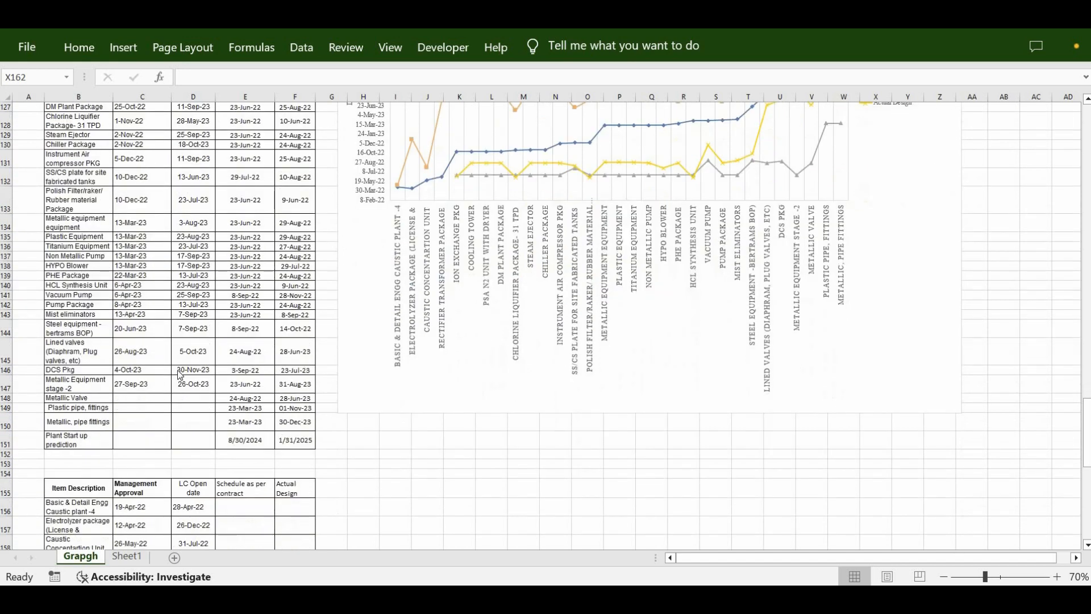
scroll(216, 266, down, 8)
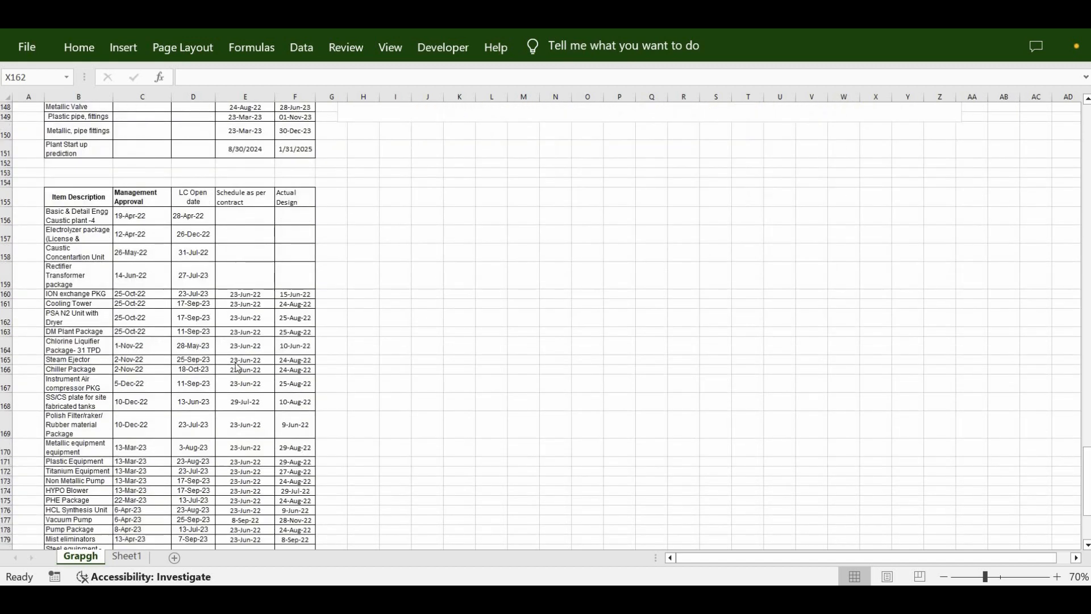
scroll(351, 404, up, 2)
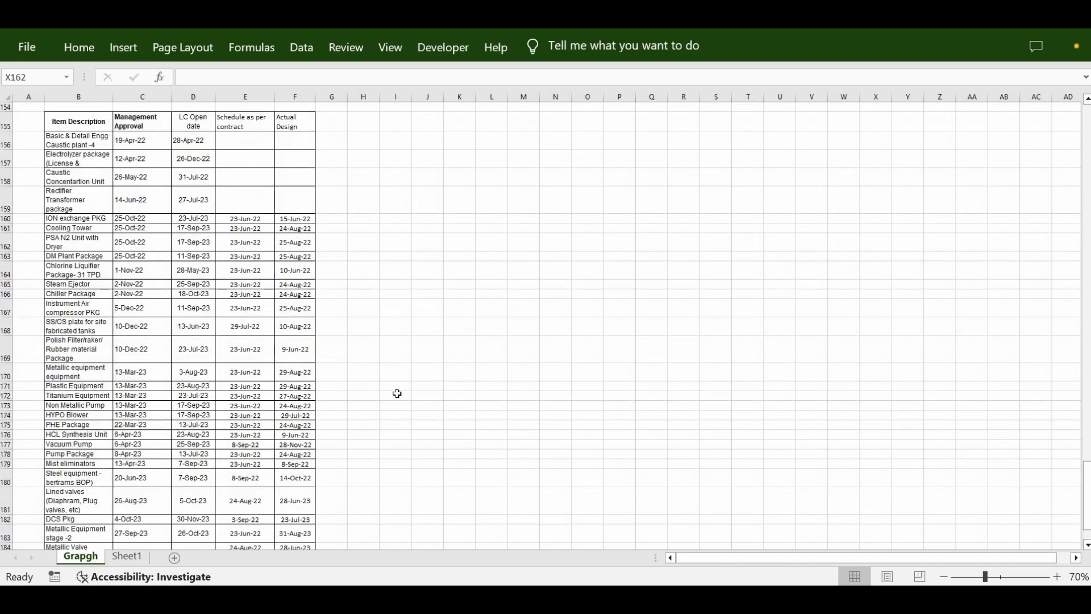
scroll(160, 235, up, 1)
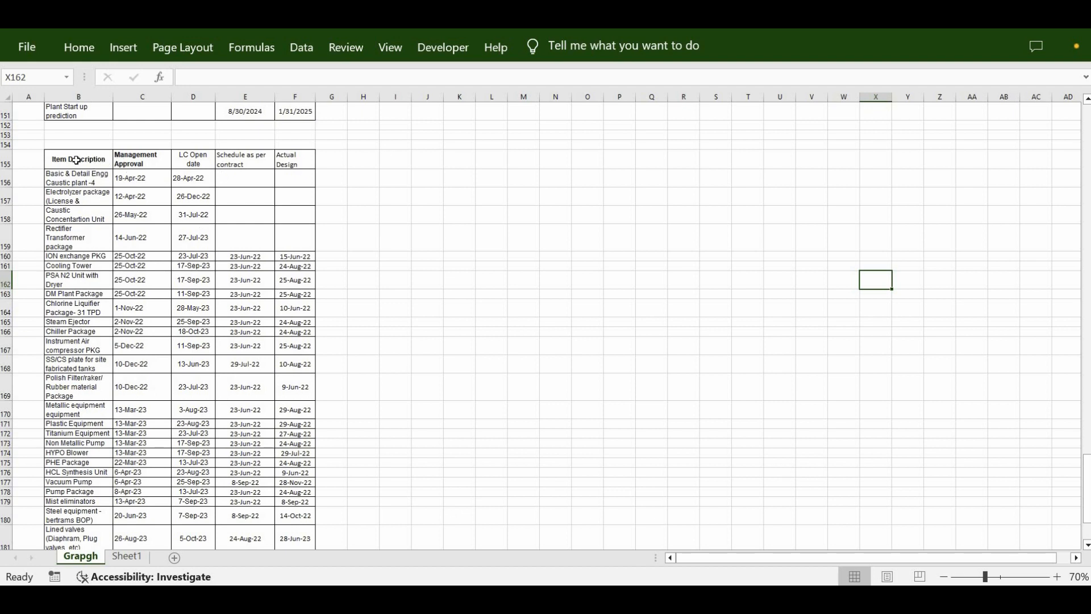
drag(79, 159, 302, 524)
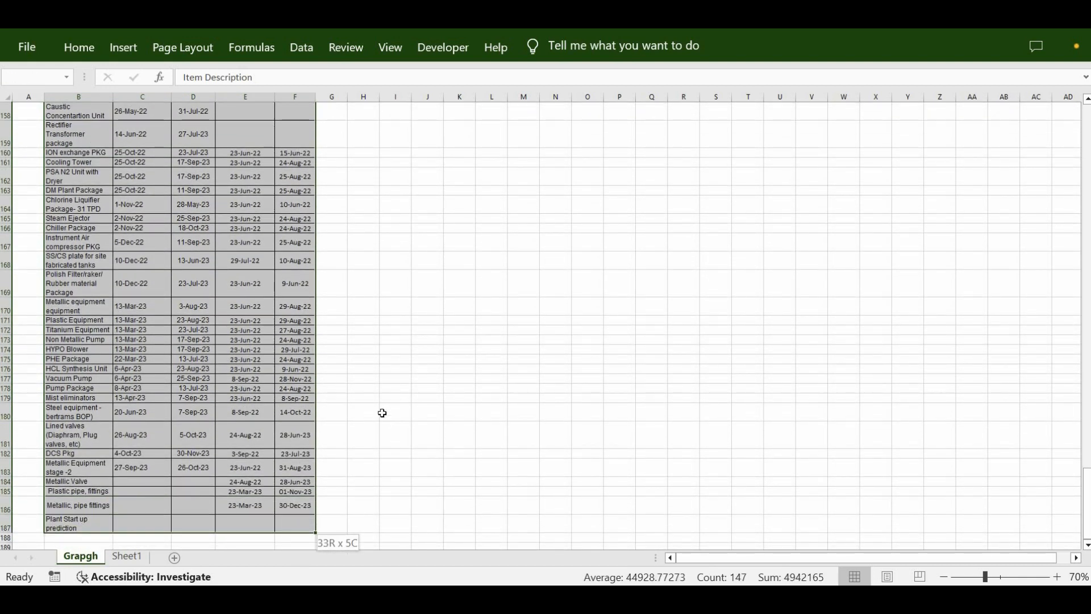
scroll(109, 52, up, 2)
click(113, 51)
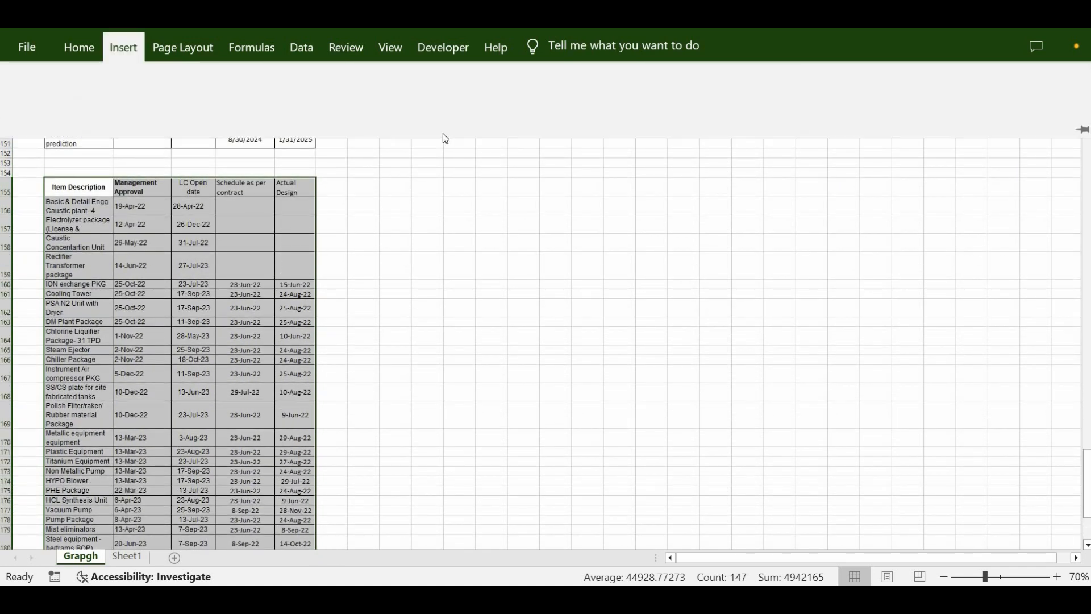
click(449, 112)
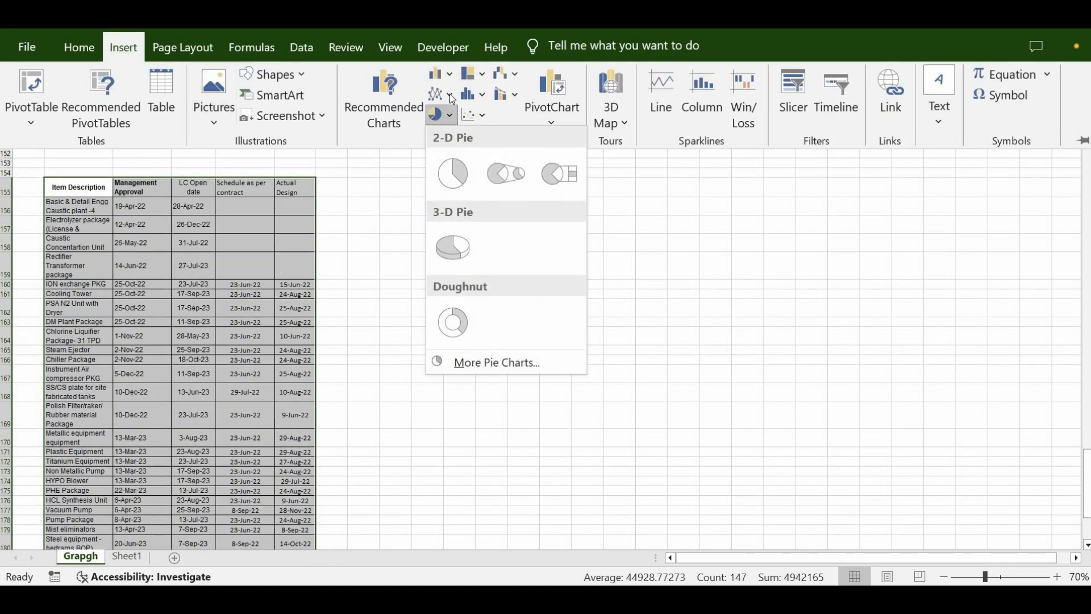
click(448, 94)
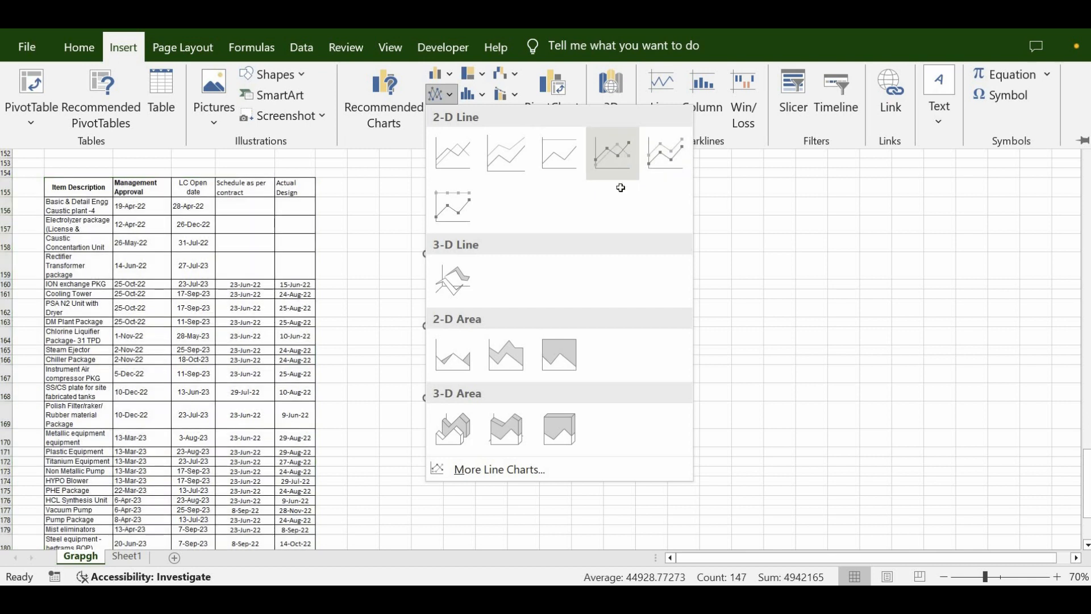
click(622, 162)
Enlarge the new chart to cover about columns I to X and rows 155 to 176
drag(666, 399, 867, 500)
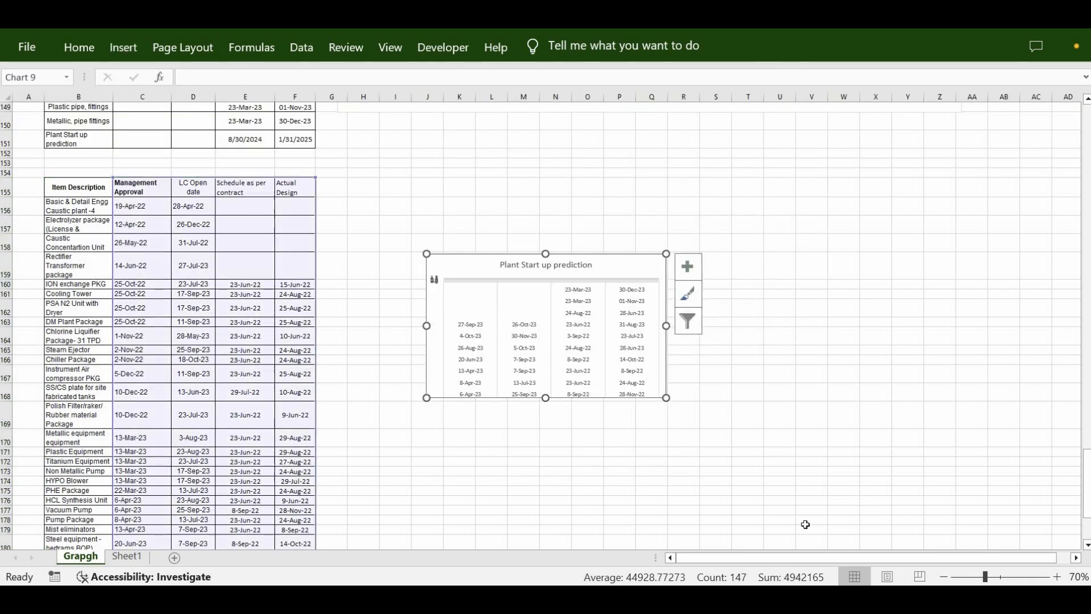
drag(427, 253, 400, 180)
scroll(636, 398, down, 4)
scroll(622, 365, up, 4)
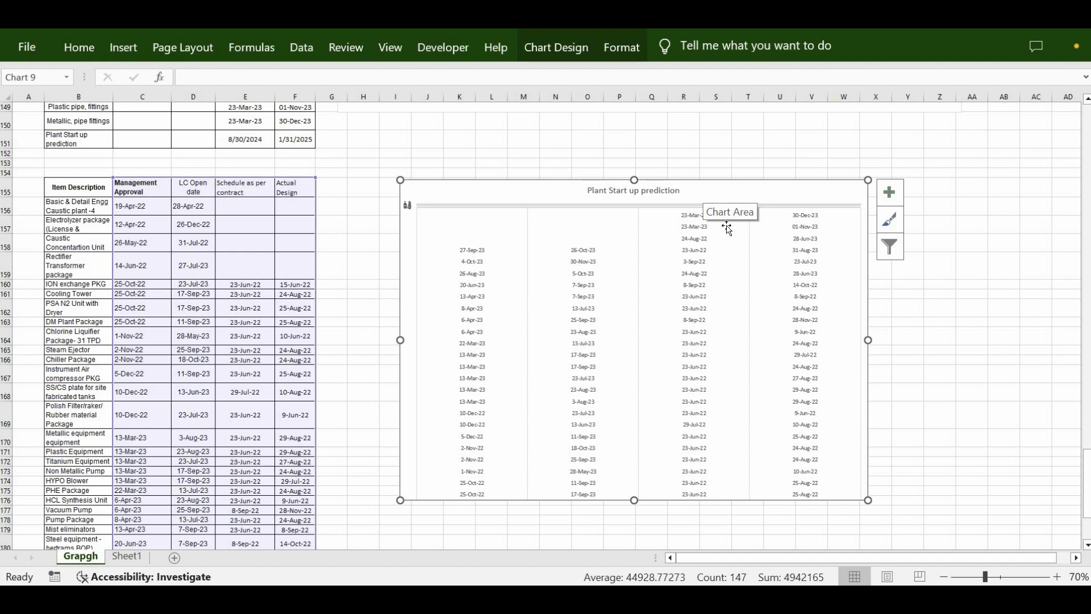
scroll(730, 232, down, 1)
scroll(264, 157, up, 1)
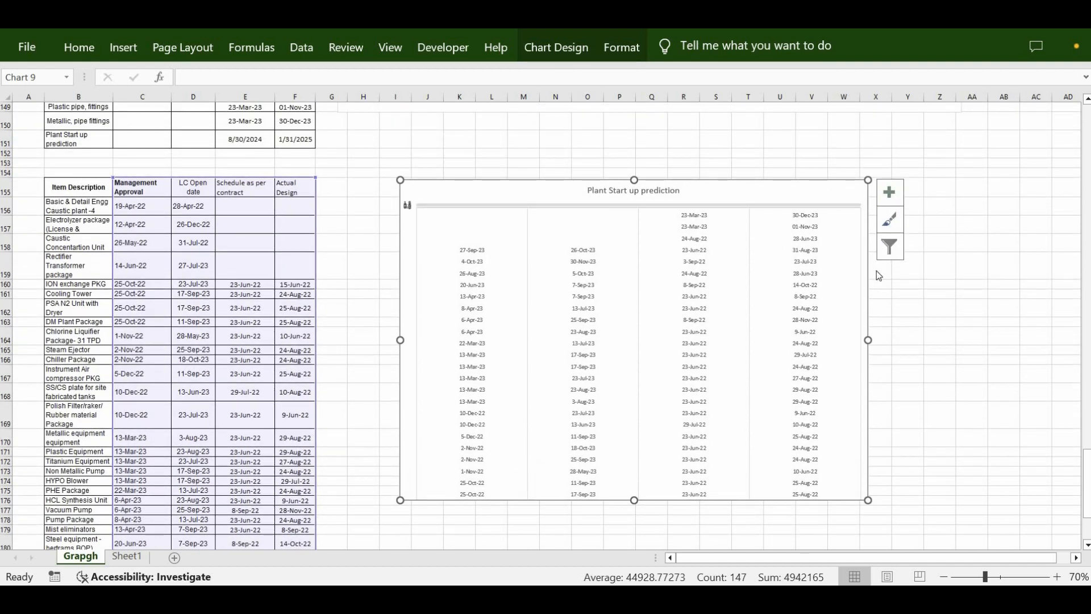
Remove the chart made from the whole lower table
right_click(823, 193)
click(859, 132)
scroll(620, 248, up, 3)
scroll(628, 279, up, 6)
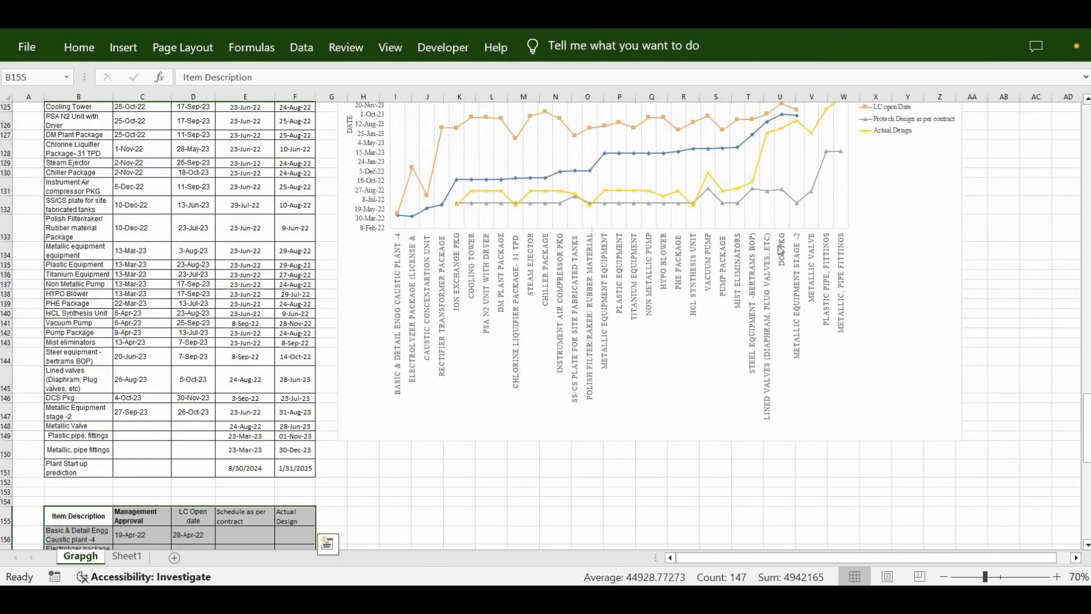
scroll(636, 288, down, 8)
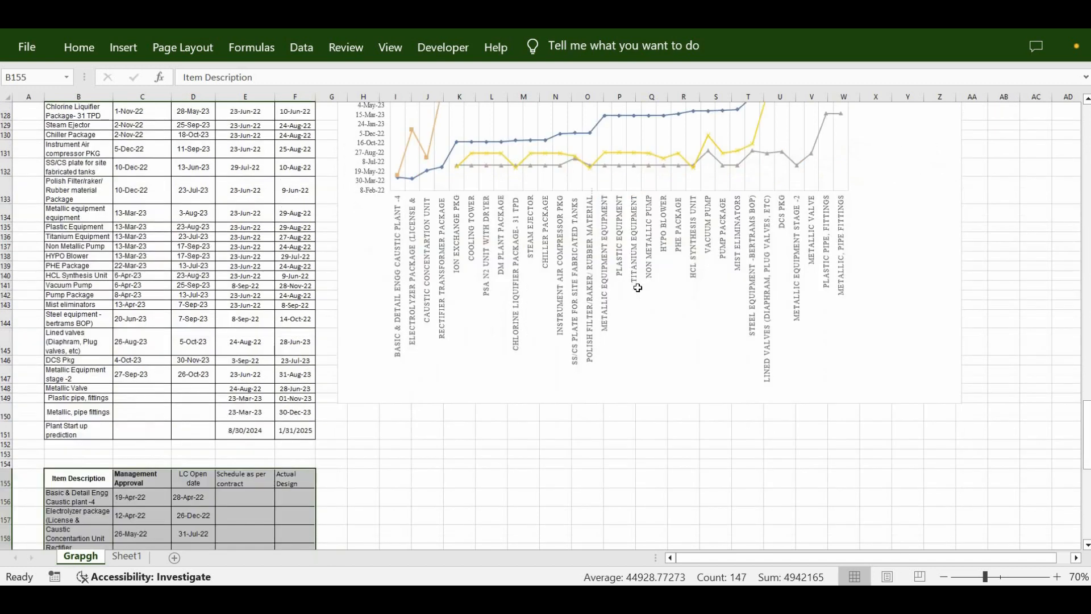
Insert a blank 2-D line chart with markers beside the lower table, enlarged to about columns I to Y and rows 153 to 172
click(556, 331)
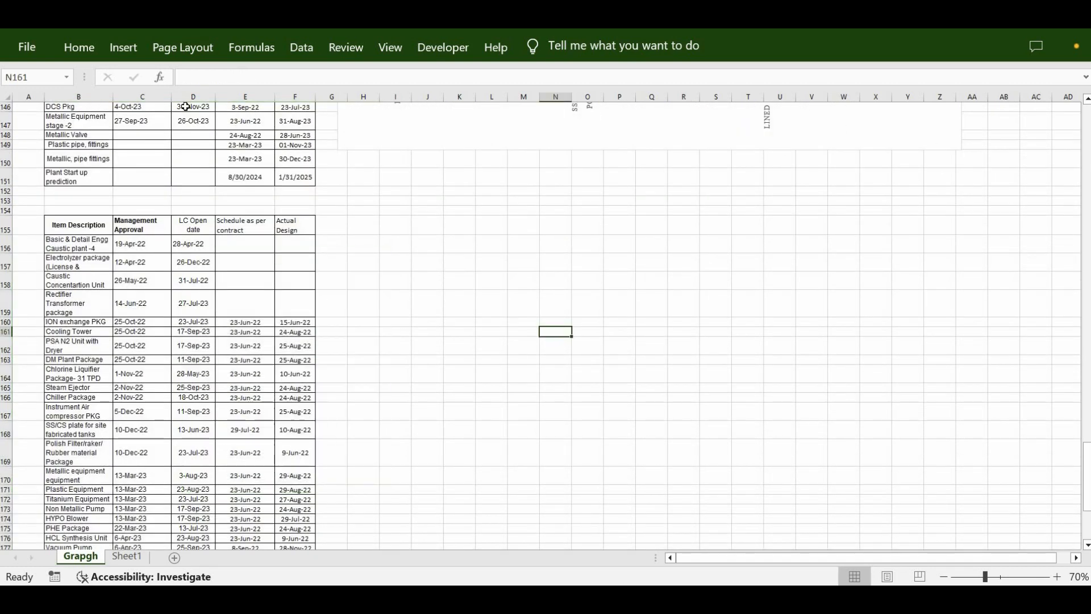
click(124, 49)
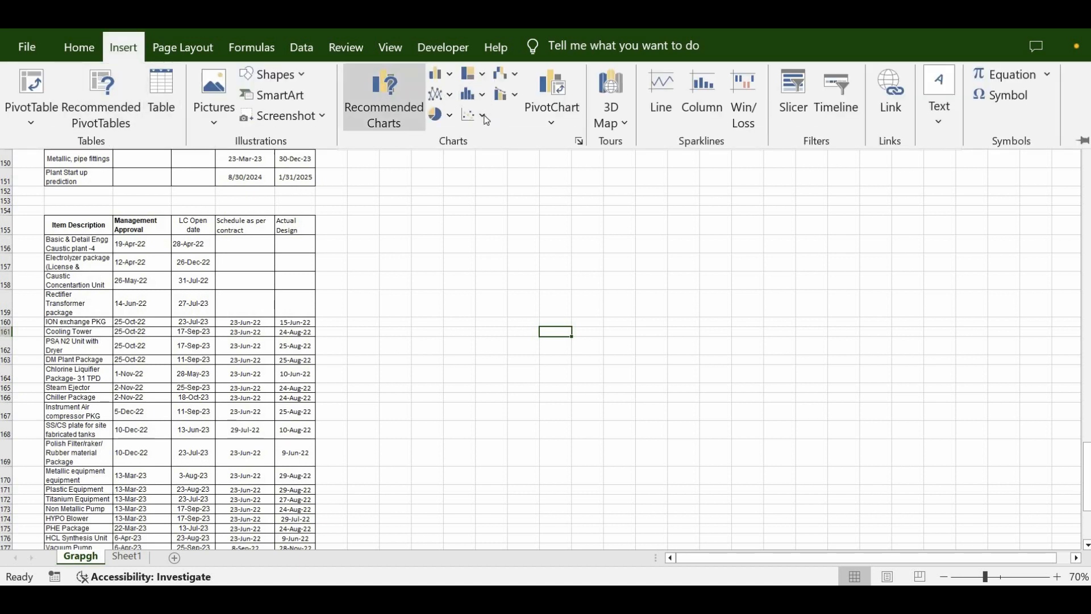
click(482, 116)
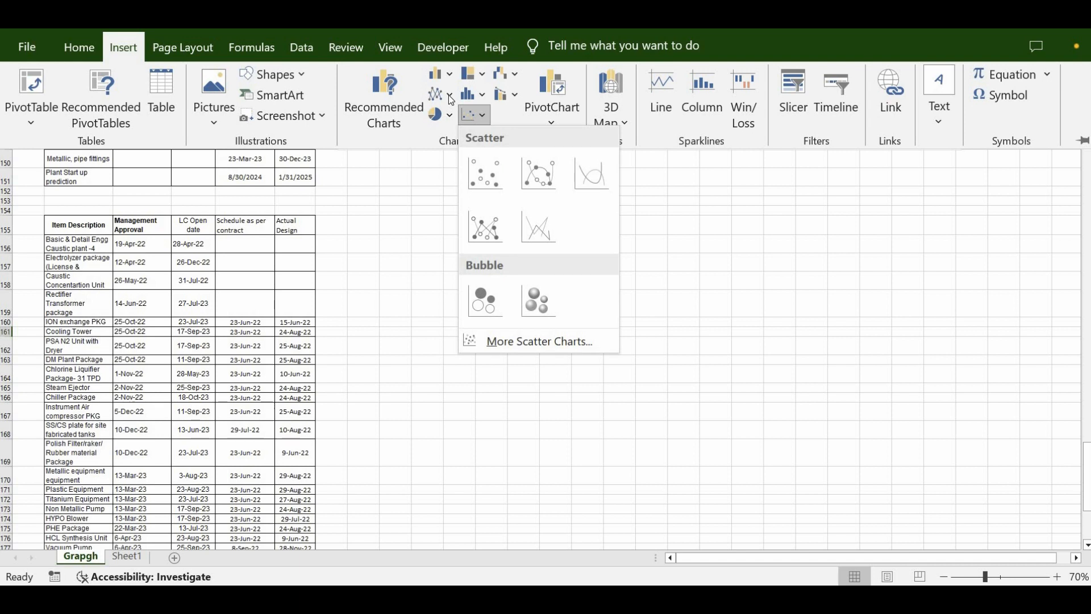
click(441, 94)
click(441, 94)
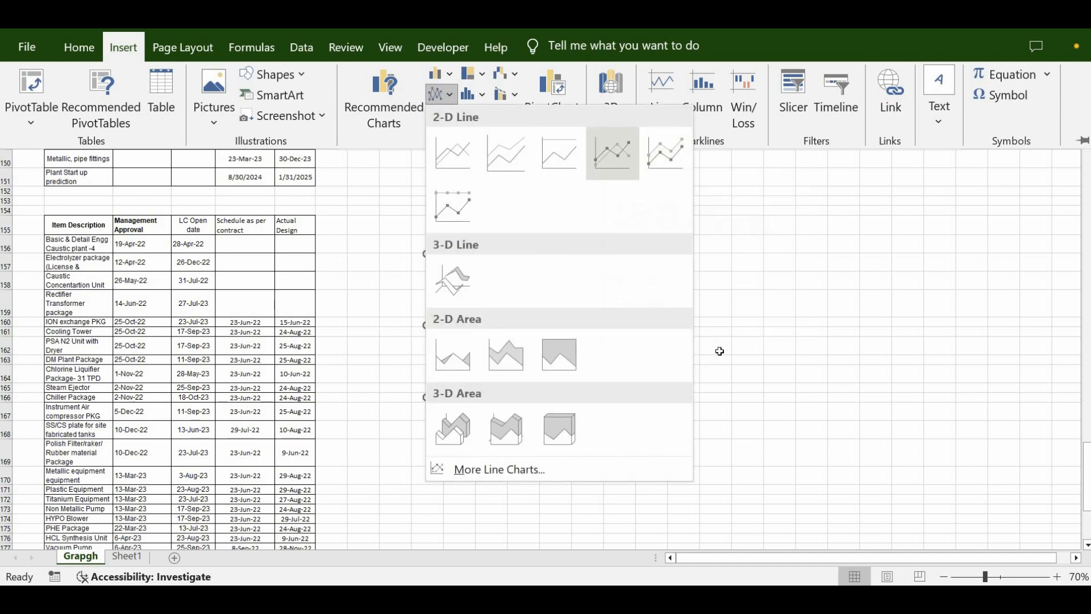
drag(666, 397, 925, 499)
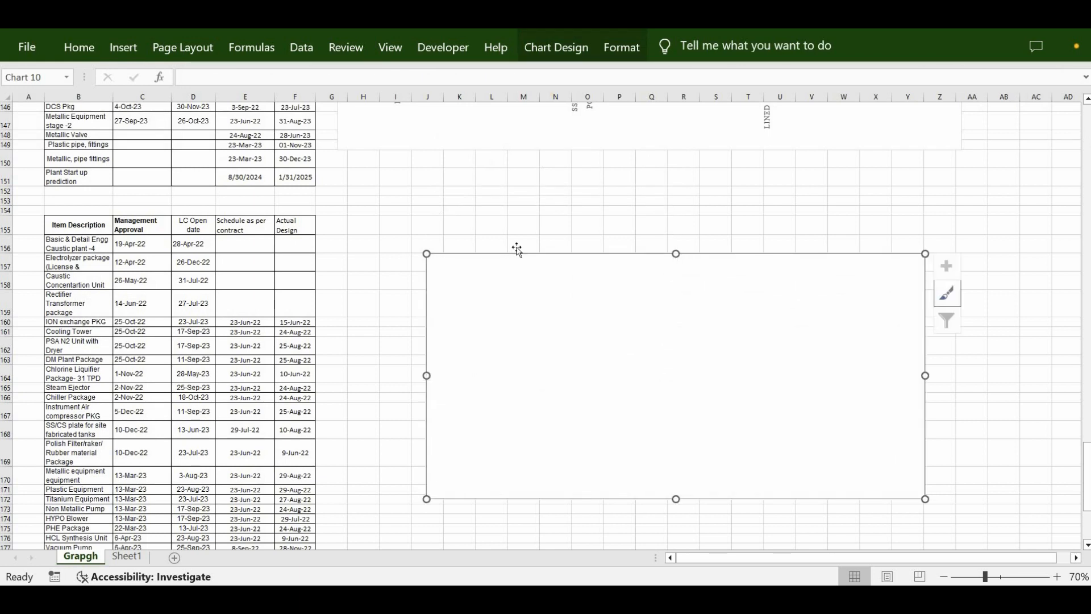
drag(427, 254, 397, 200)
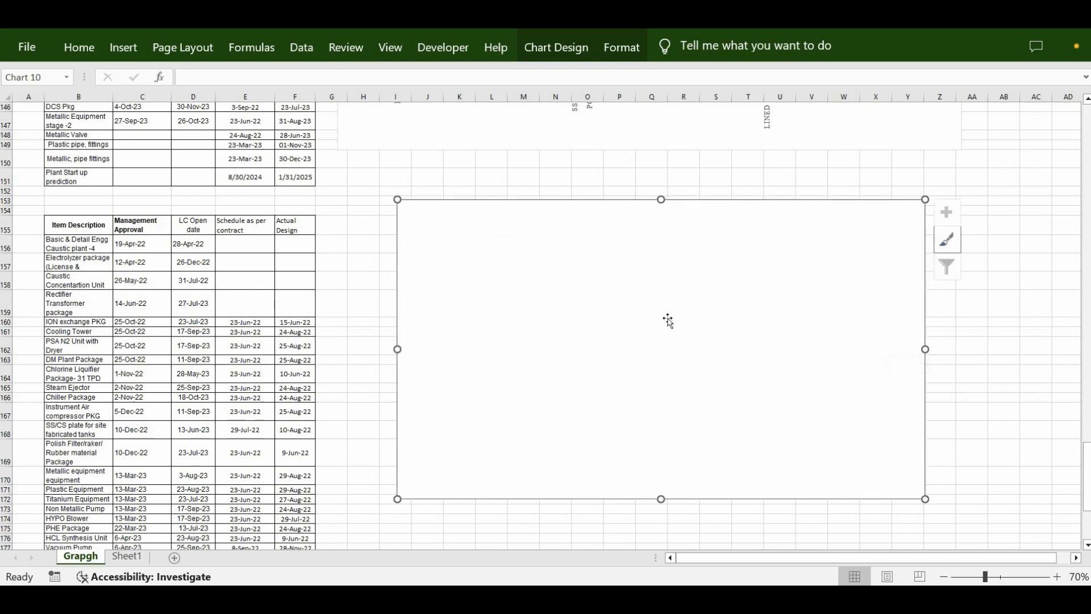
Add a Management Approval series to the blank chart, using C155 as the name and C156:C187 as the values
click(972, 332)
click(531, 246)
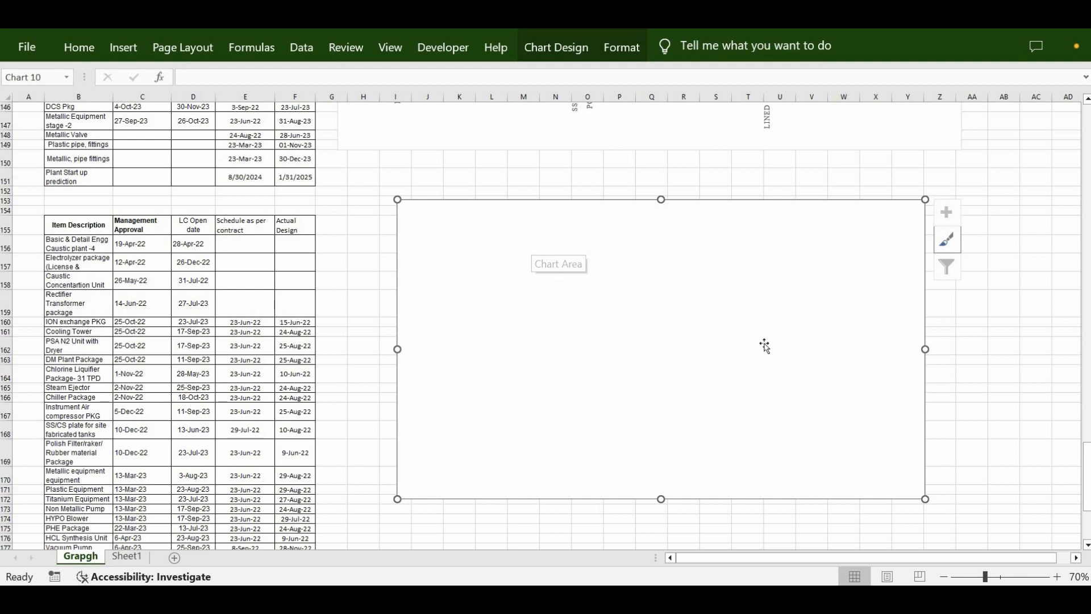
right_click(619, 317)
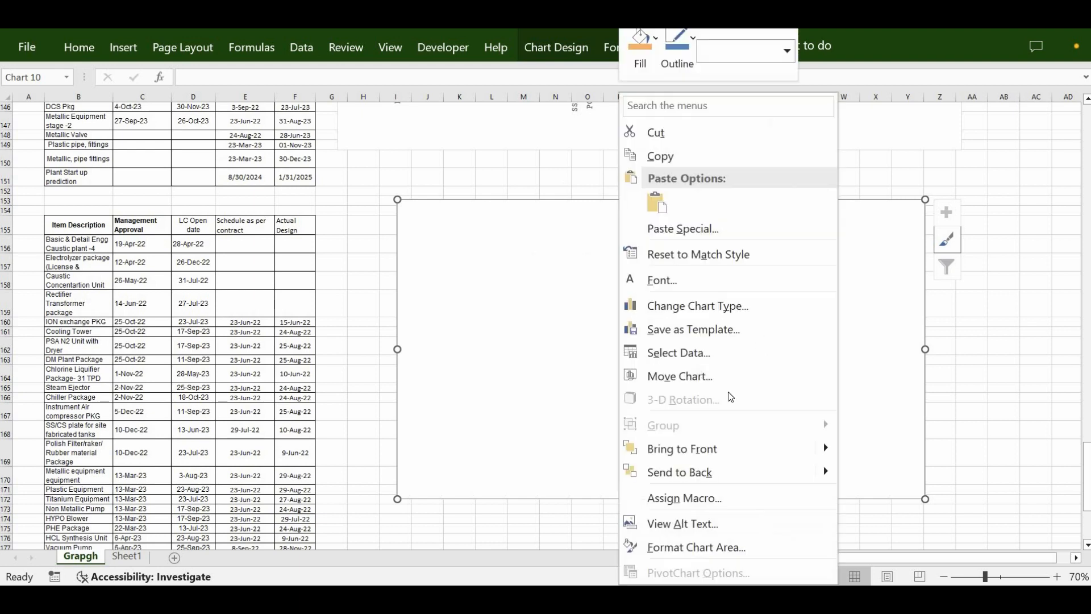
click(684, 353)
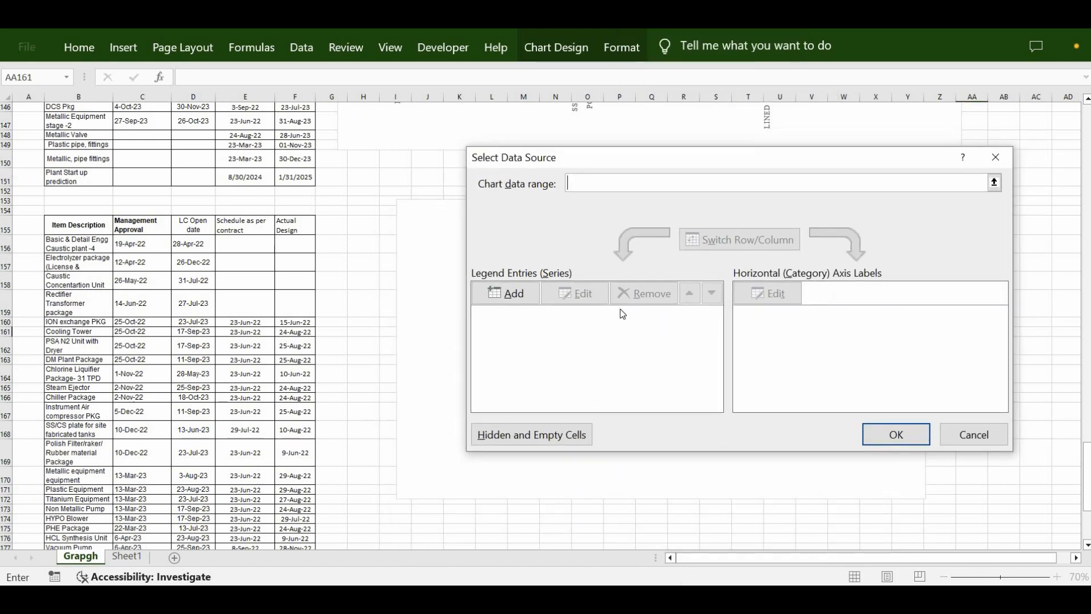
click(510, 301)
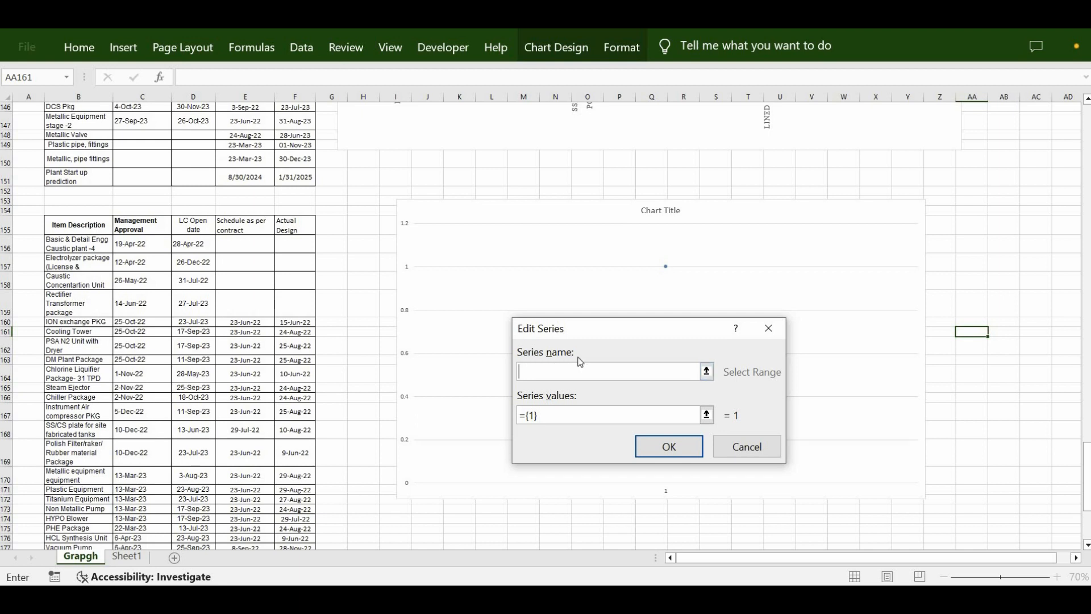
click(134, 228)
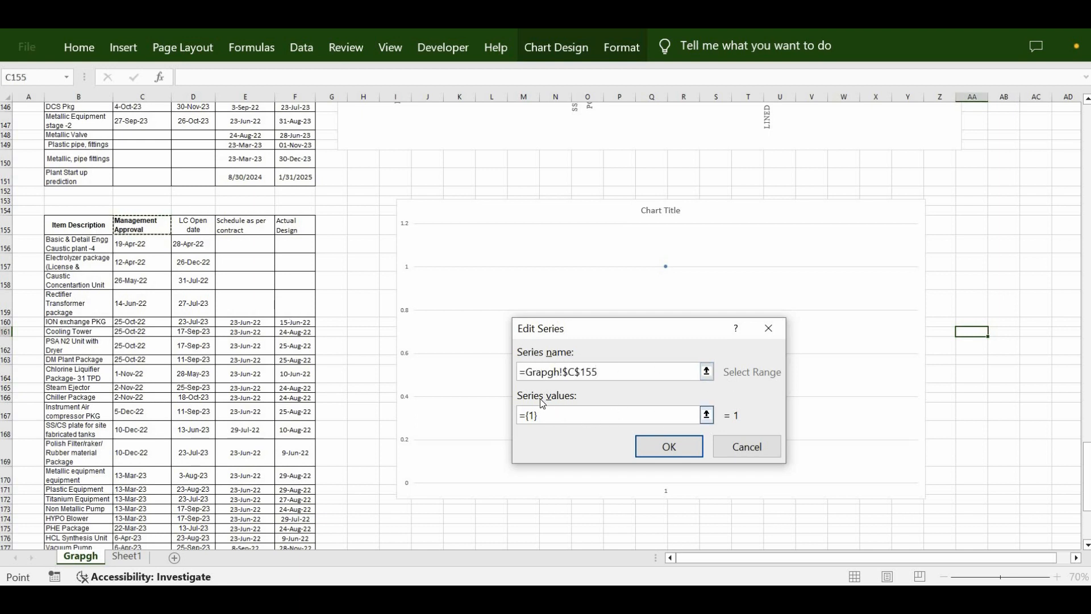
key(Tab)
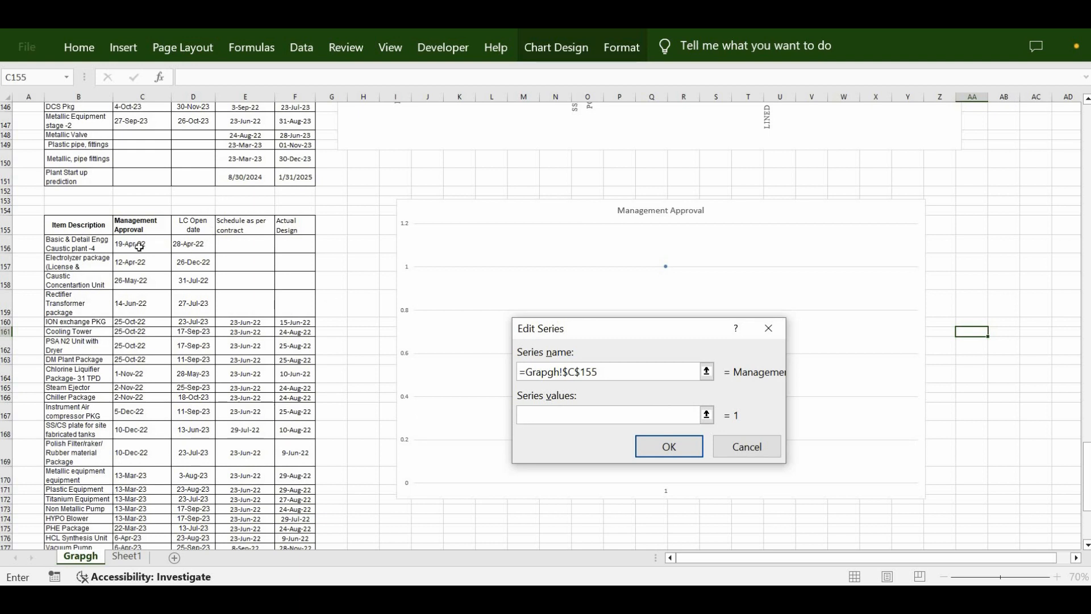
drag(139, 244, 141, 518)
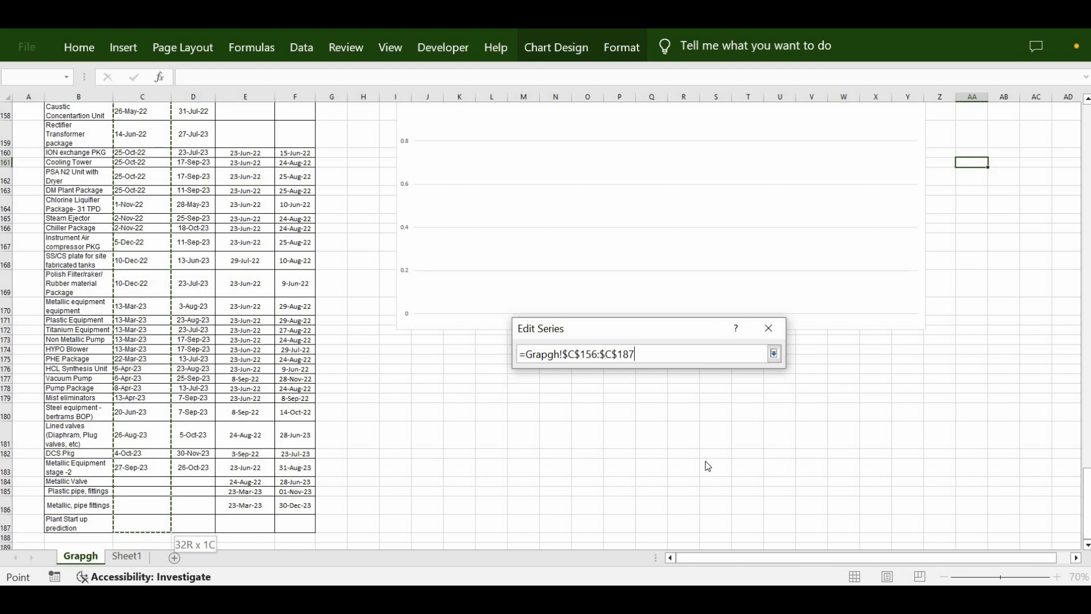
key(Return)
key(Return)
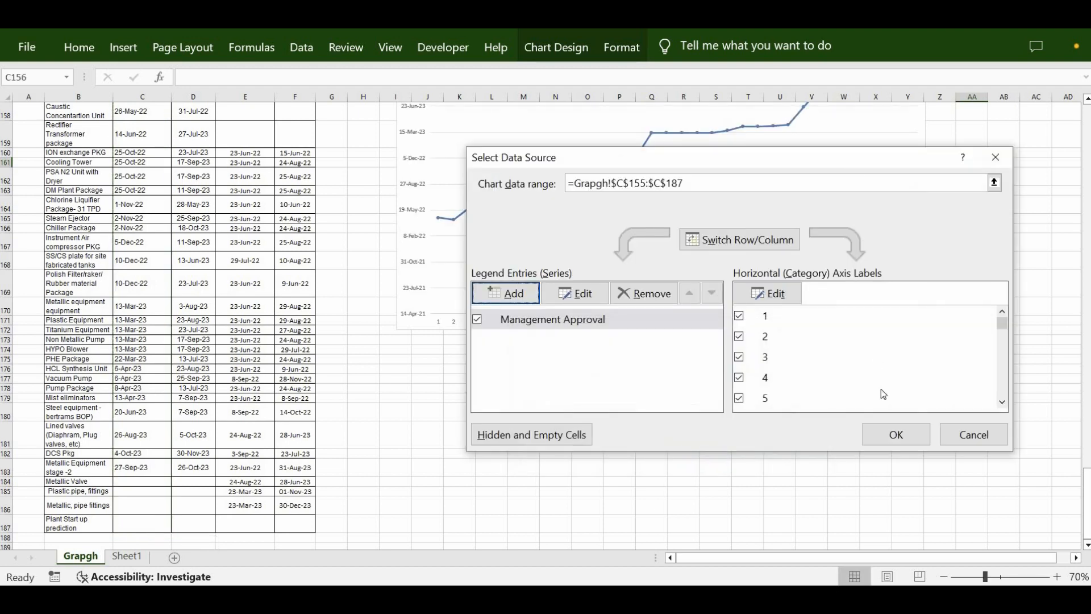
click(896, 434)
scroll(569, 351, up, 4)
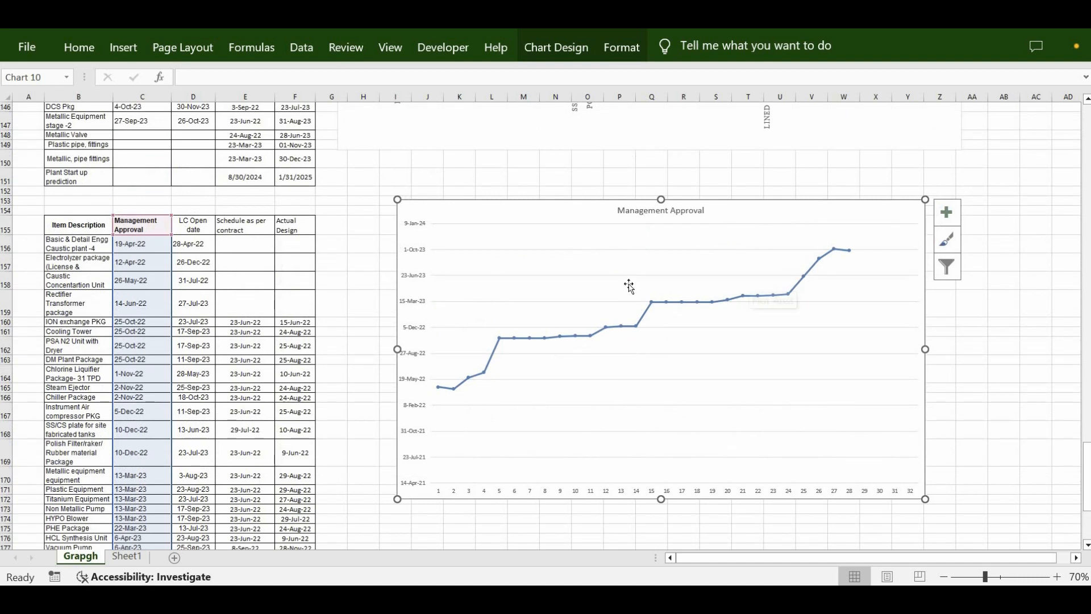
Add an LC Open date series to the chart, using D155 as the name and D156:D187 as the values
scroll(650, 360, down, 1)
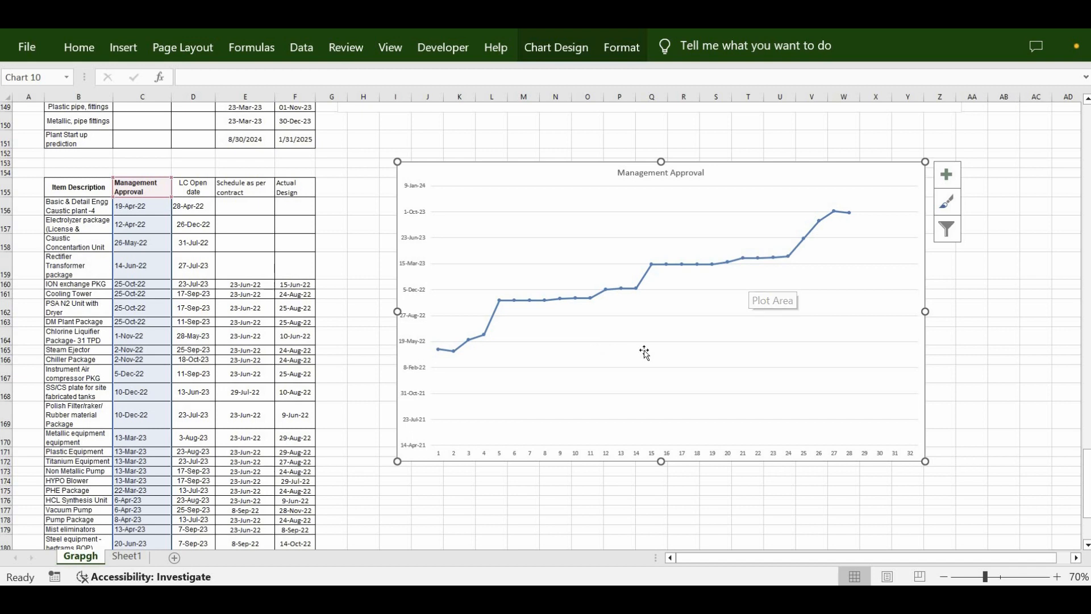
right_click(687, 442)
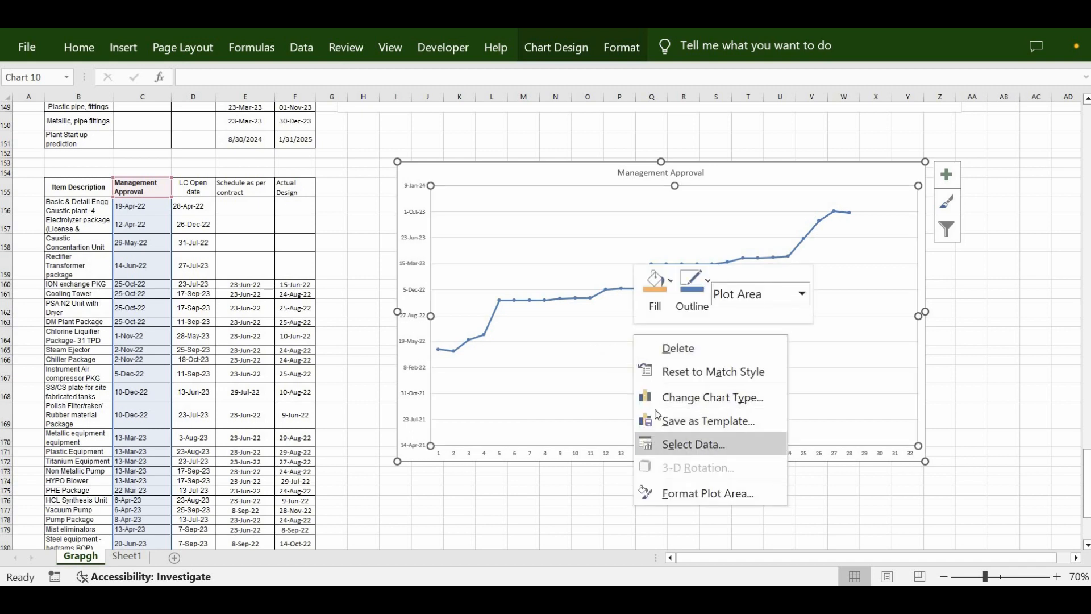
click(707, 442)
drag(717, 163, 749, 175)
click(544, 305)
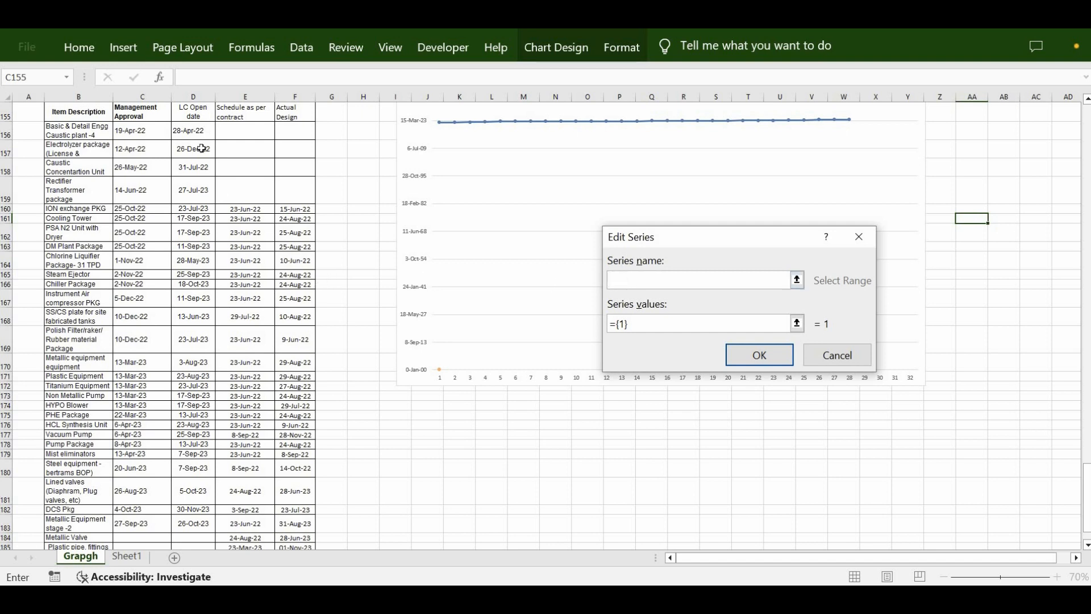
scroll(200, 140, up, 1)
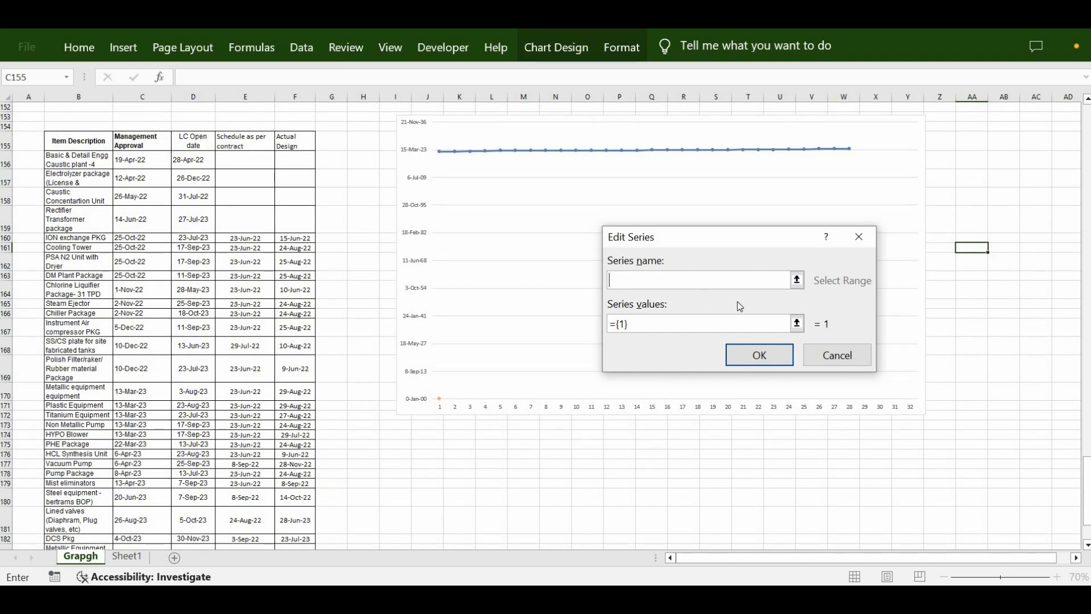
click(194, 141)
drag(660, 322, 588, 322)
key(BackSpace)
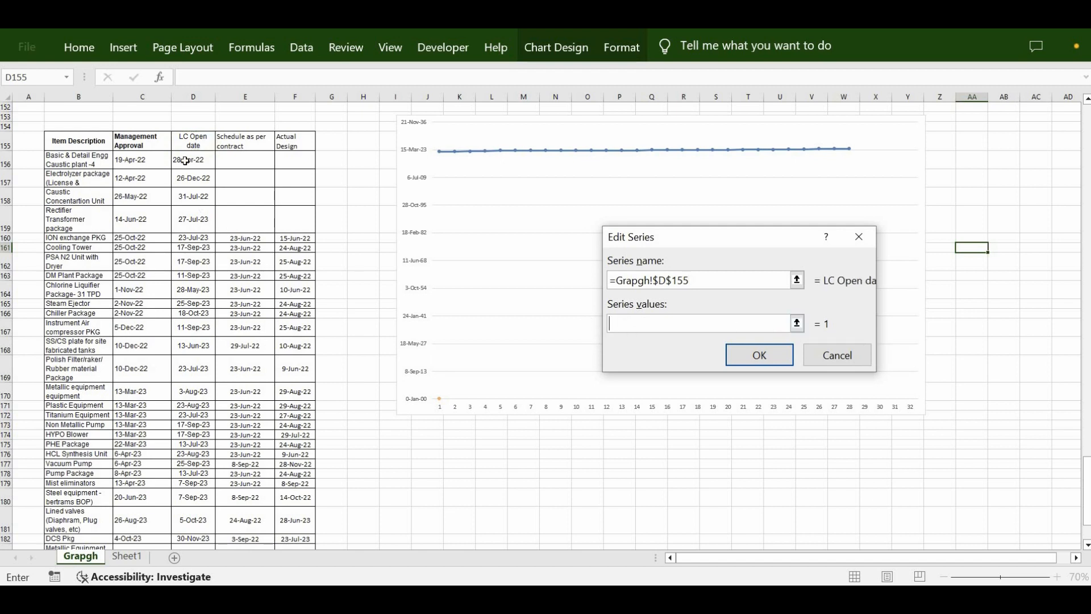
drag(193, 160, 182, 526)
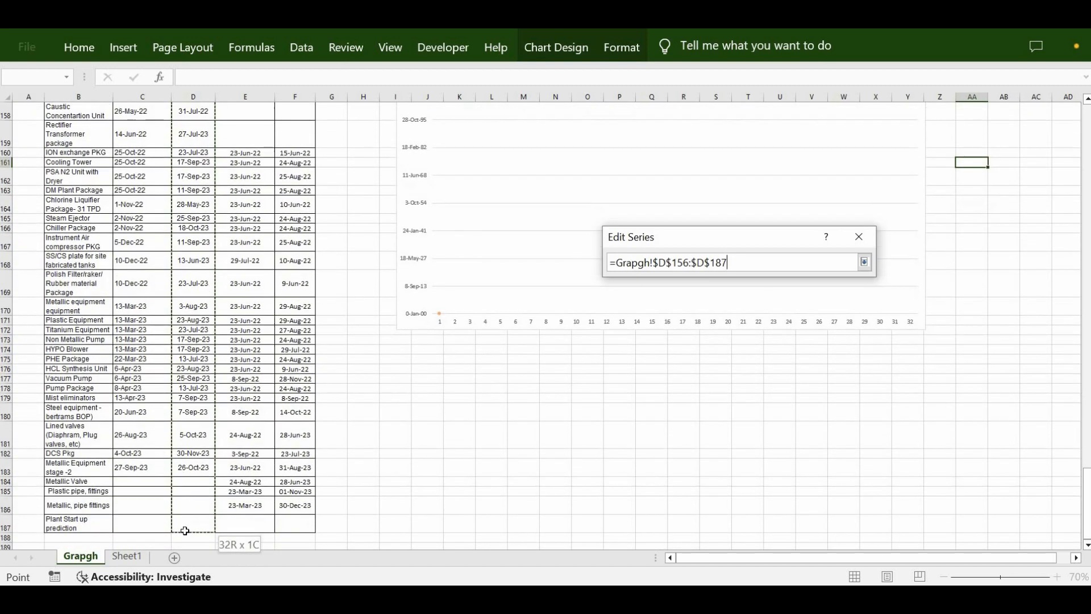
key(Return)
key(Return)
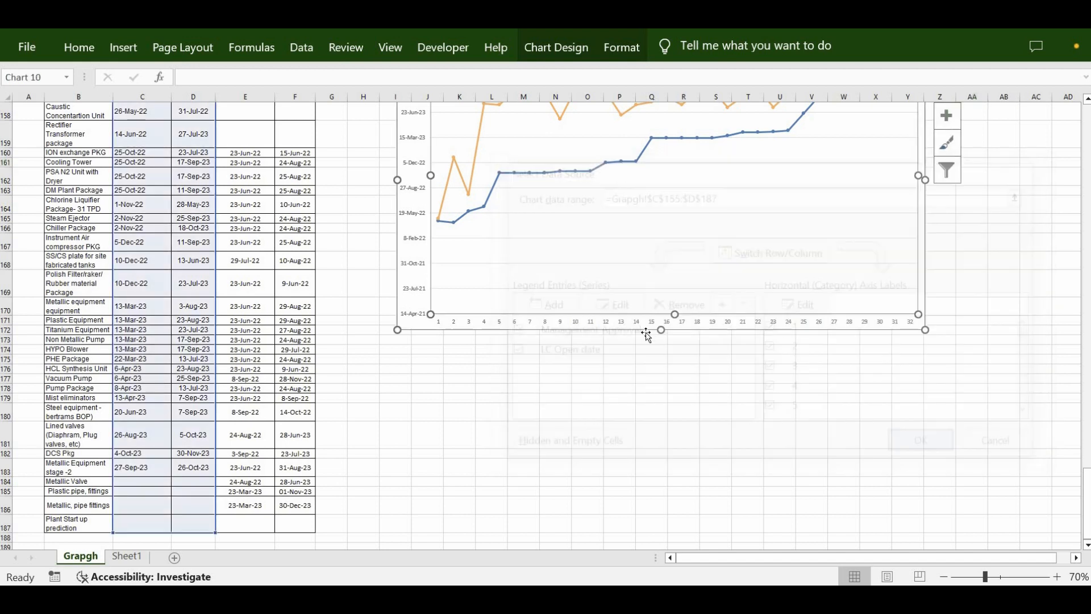
Add a Schedule as per contract series to the chart, using E155 as the name and E156:E187 as the values
scroll(651, 294, up, 2)
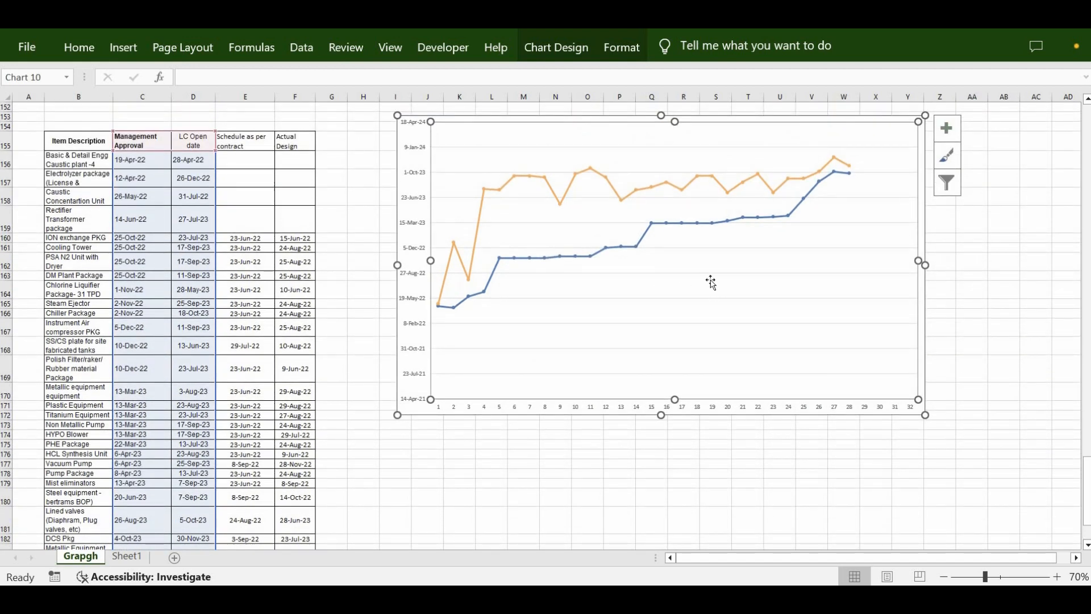
right_click(632, 301)
click(702, 396)
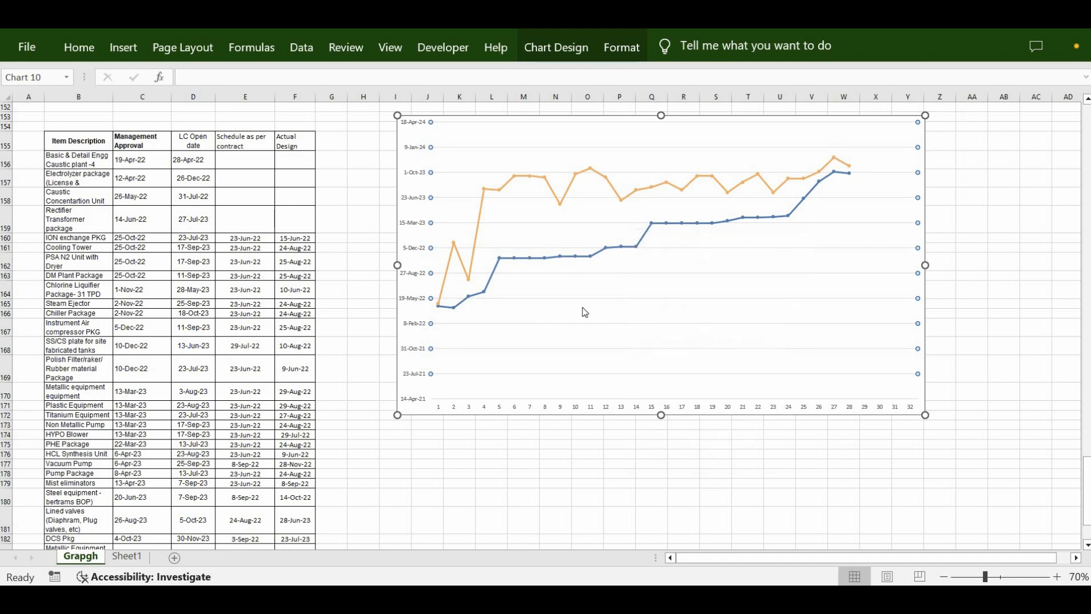
click(538, 305)
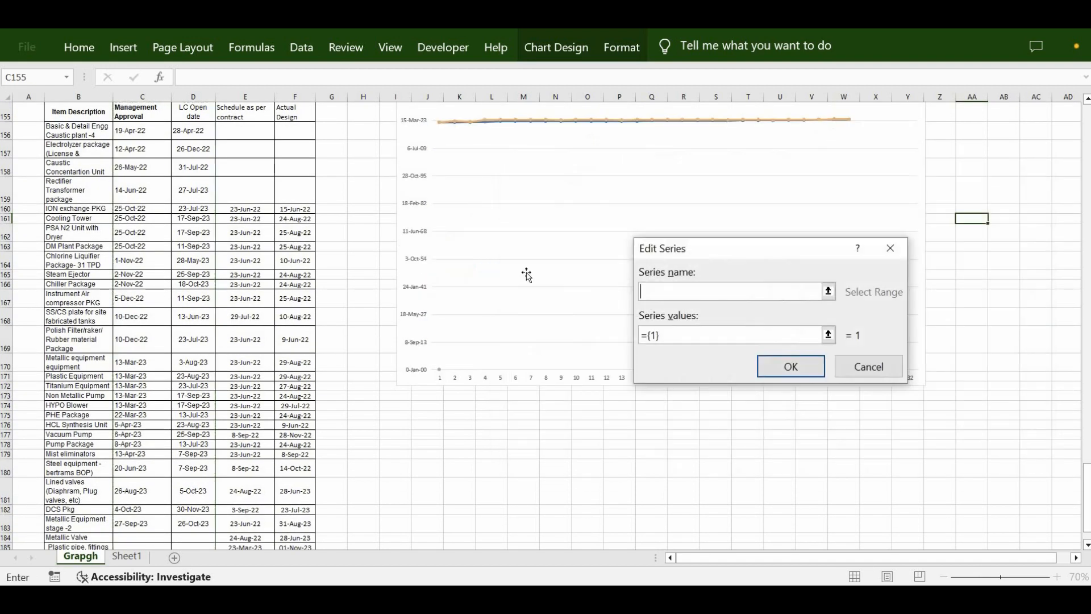
scroll(232, 190, up, 2)
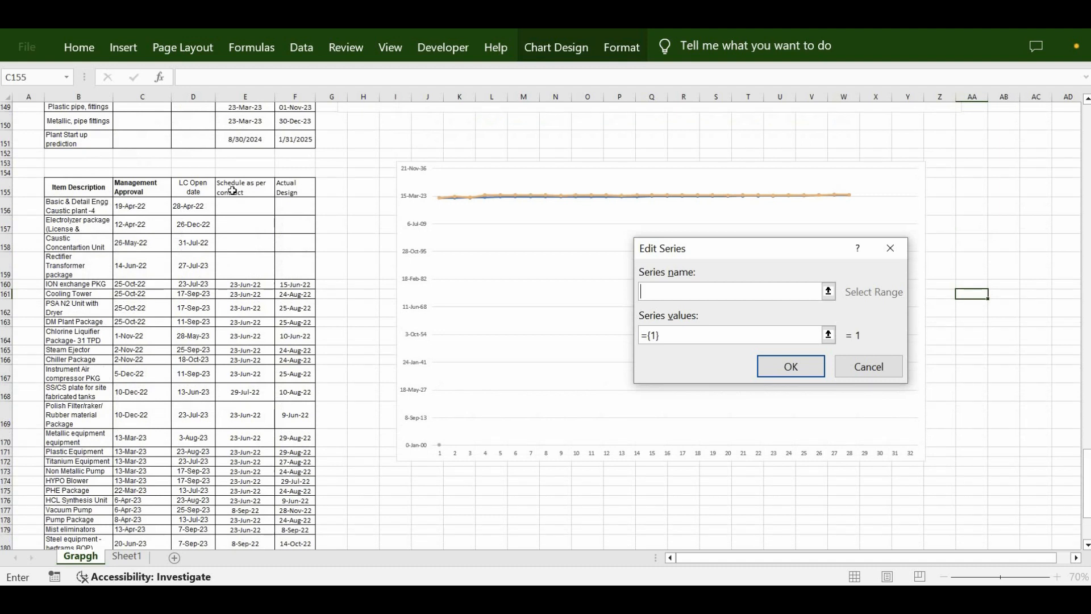
click(245, 187)
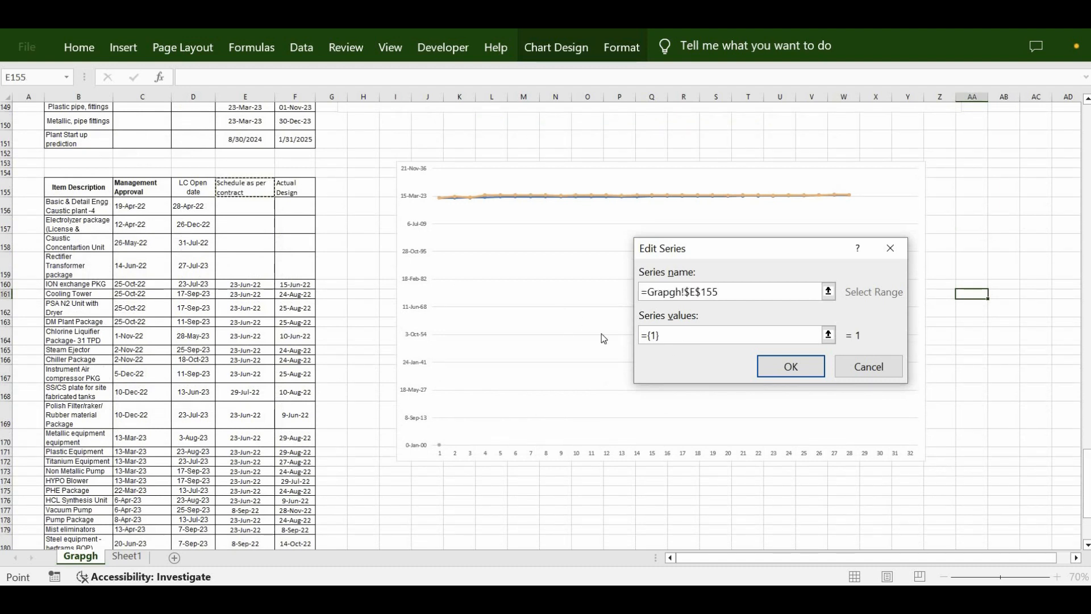
key(Tab)
key(BackSpace)
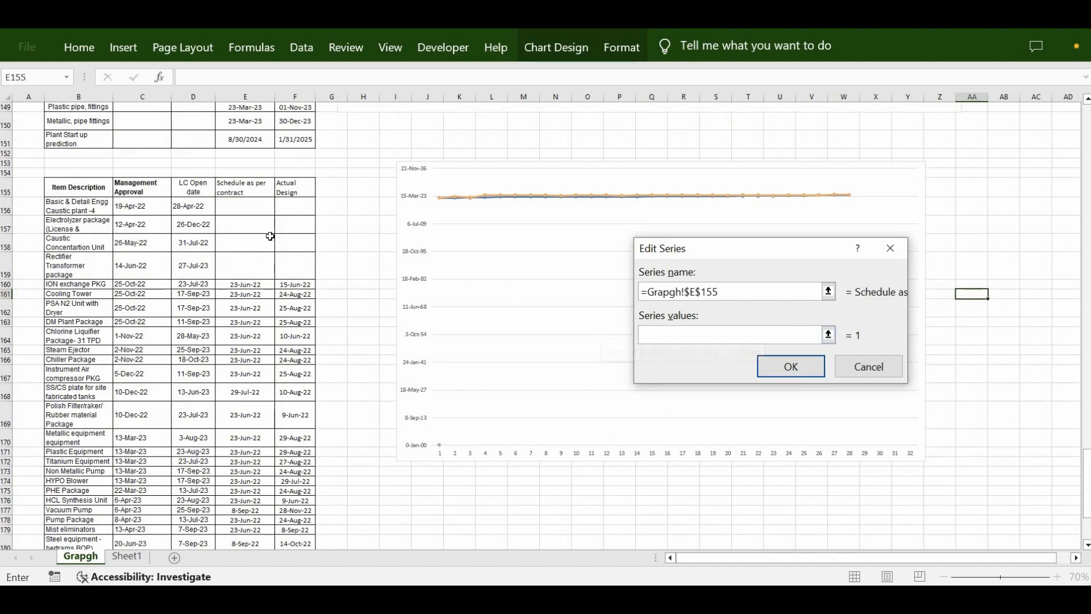
drag(245, 206, 248, 518)
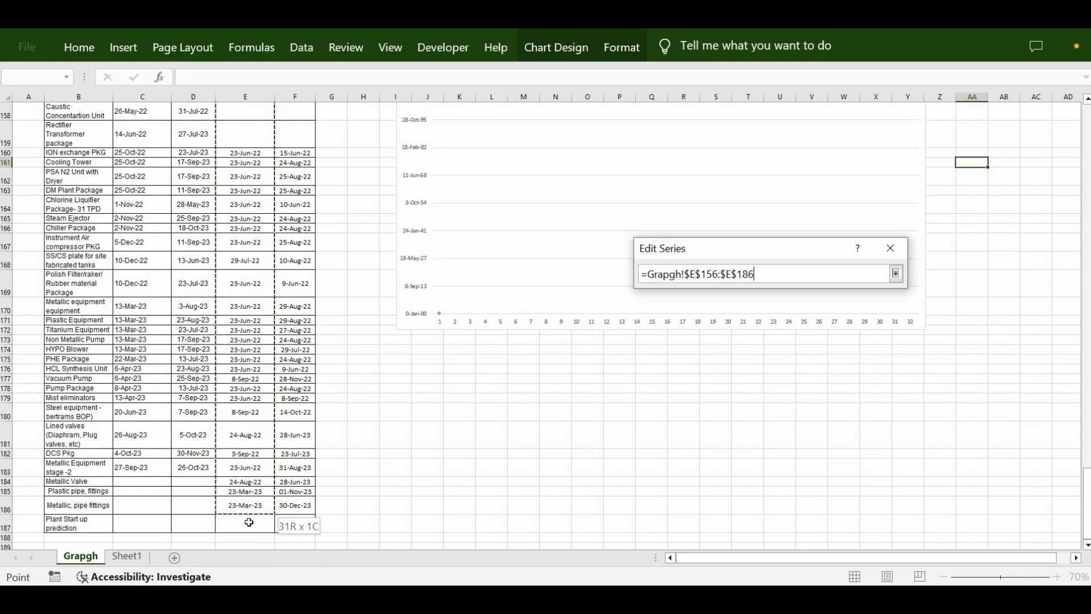
click(818, 367)
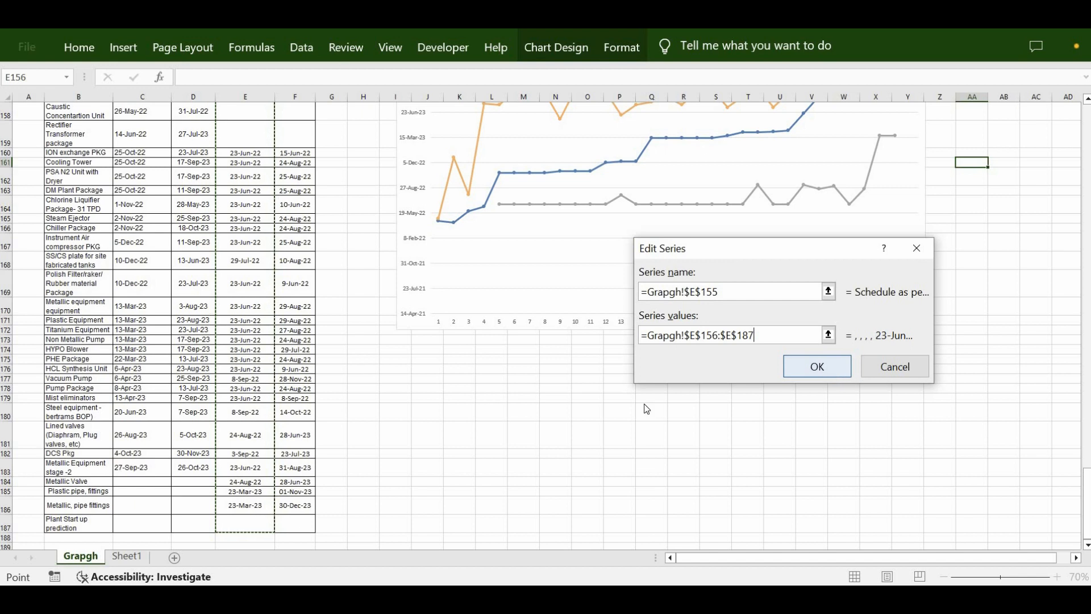
key(Return)
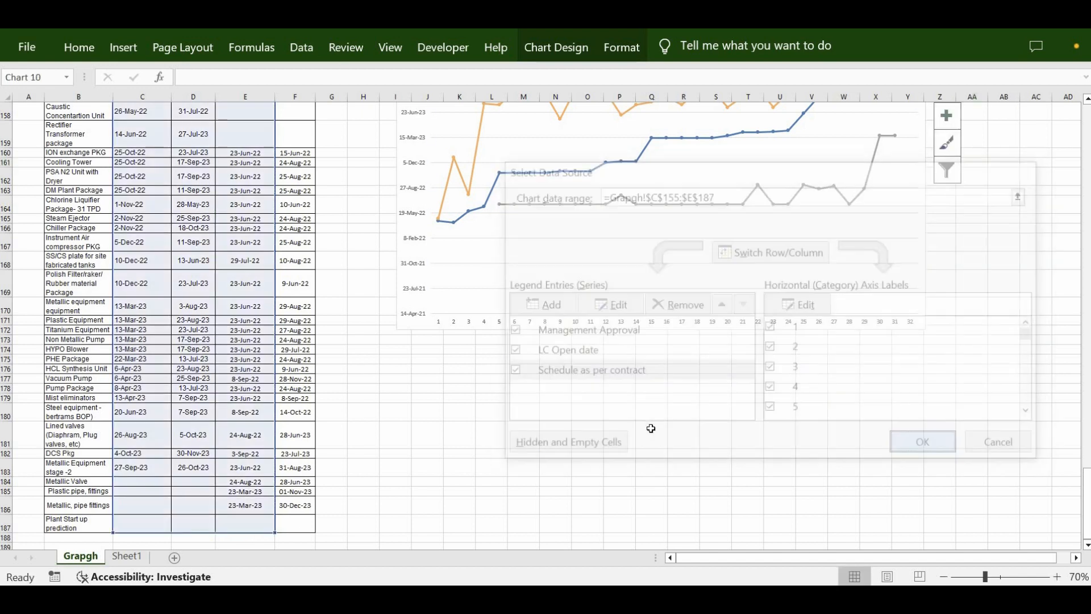
Add an Actual Design series to the chart, using F155 as the name and F156:F187 as the values
scroll(633, 275, up, 2)
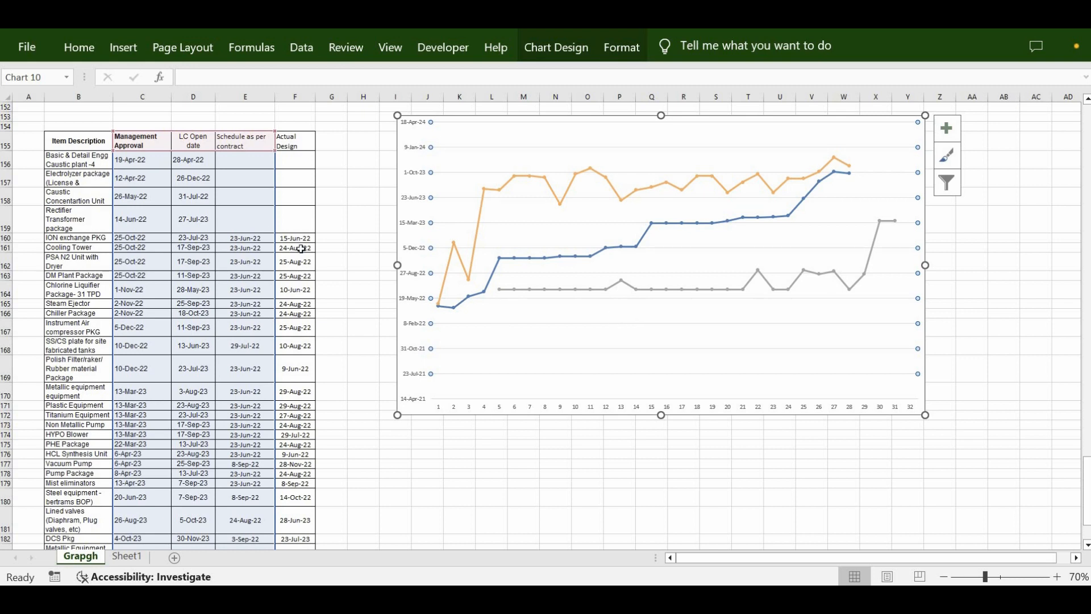
right_click(586, 352)
click(634, 461)
click(545, 305)
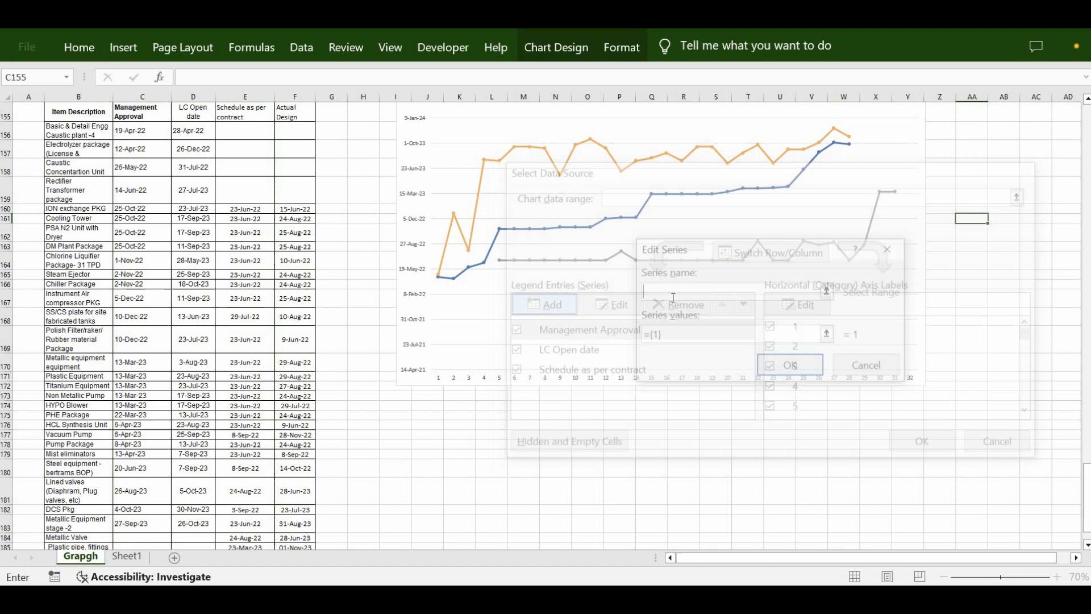
scroll(307, 221, up, 2)
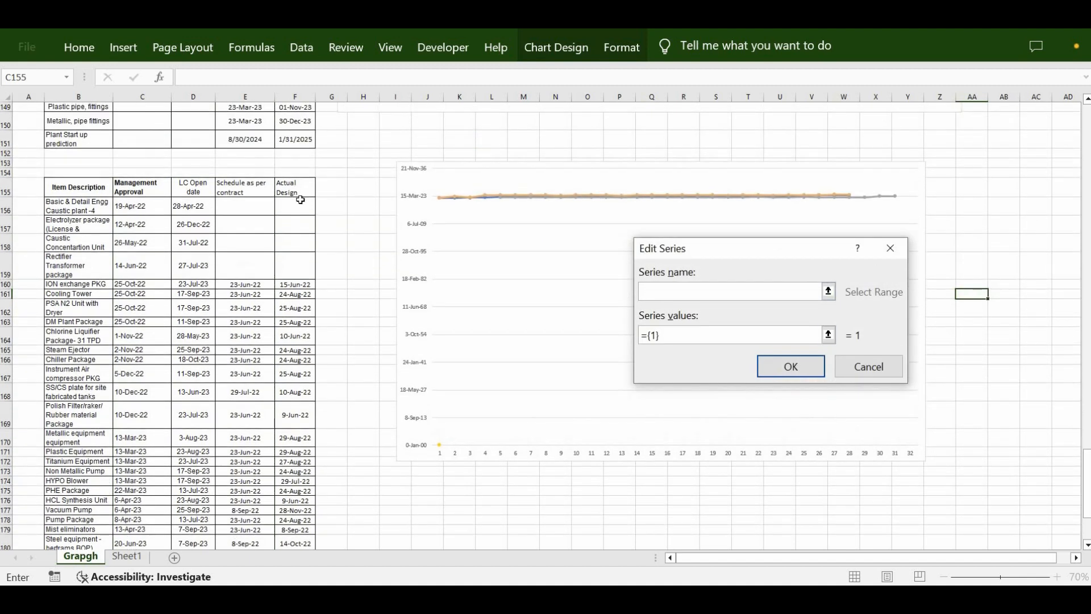
click(295, 187)
key(BackSpace)
drag(295, 206, 284, 528)
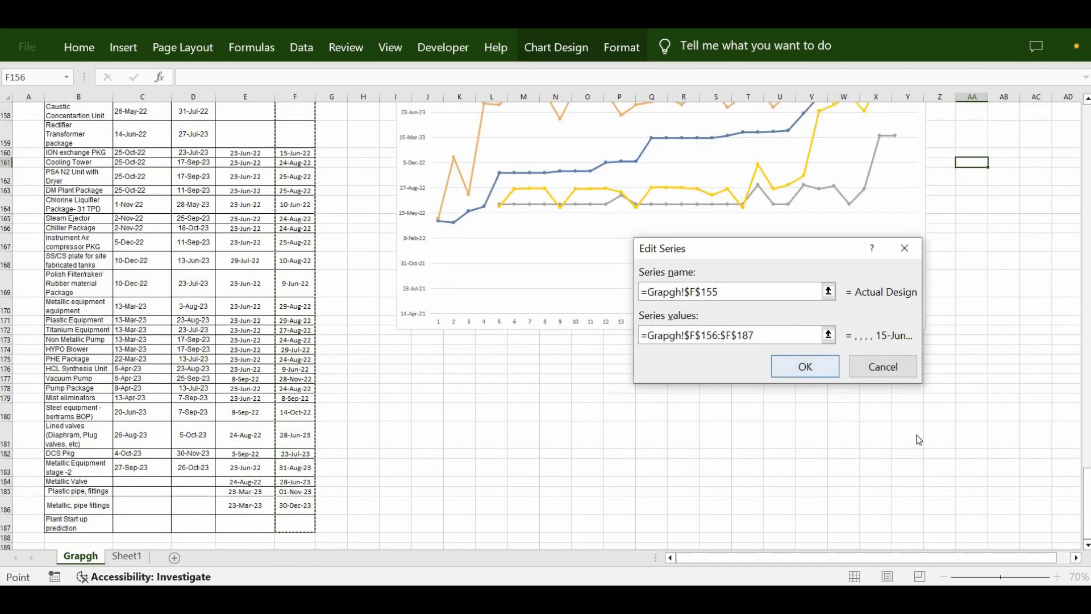
key(Return)
key(Return)
Compare the new chart with the finished analysis chart above it, examining its title, legend and item labels
scroll(521, 312, up, 3)
scroll(521, 313, up, 9)
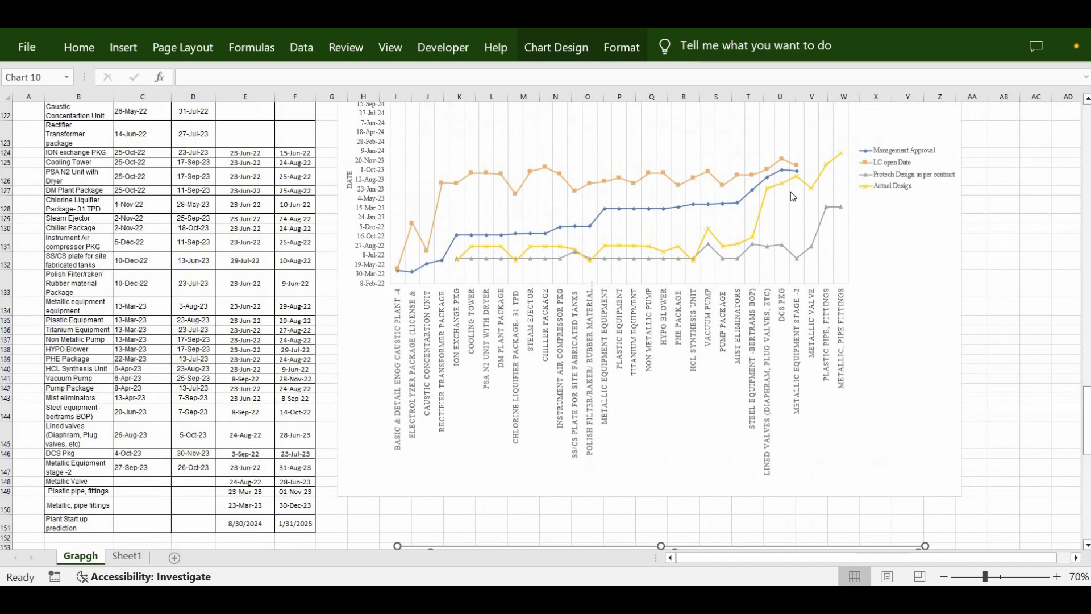
scroll(589, 218, down, 5)
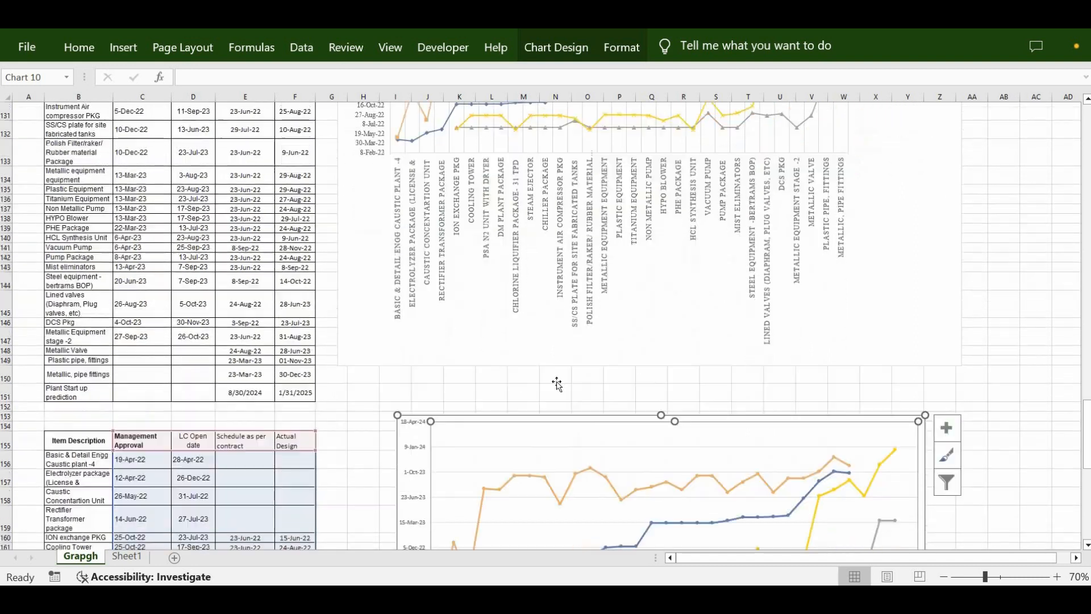
scroll(641, 334, up, 5)
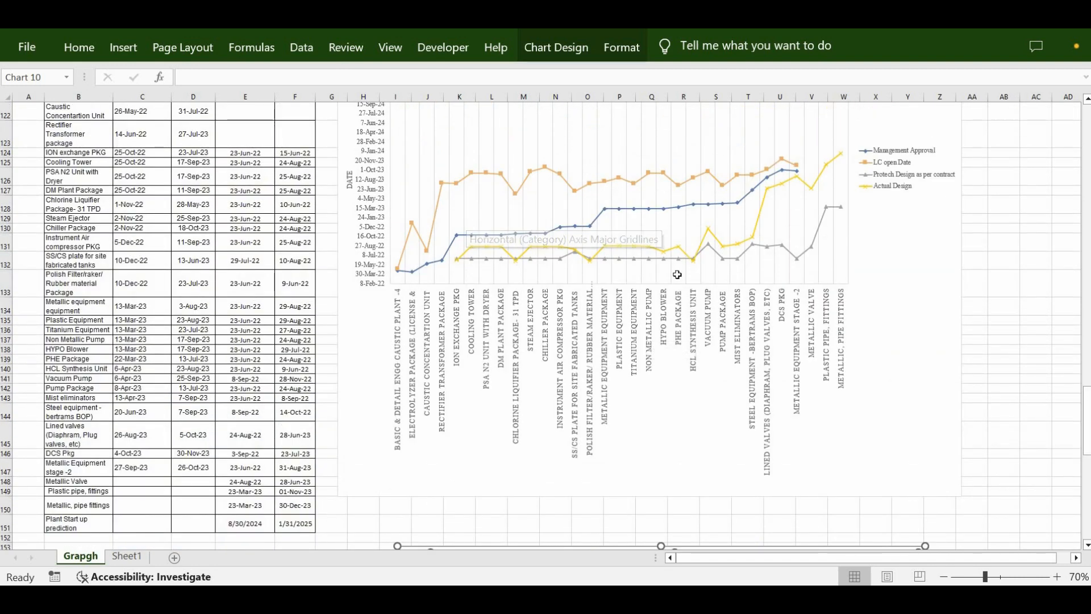
scroll(677, 270, down, 3)
scroll(645, 326, up, 4)
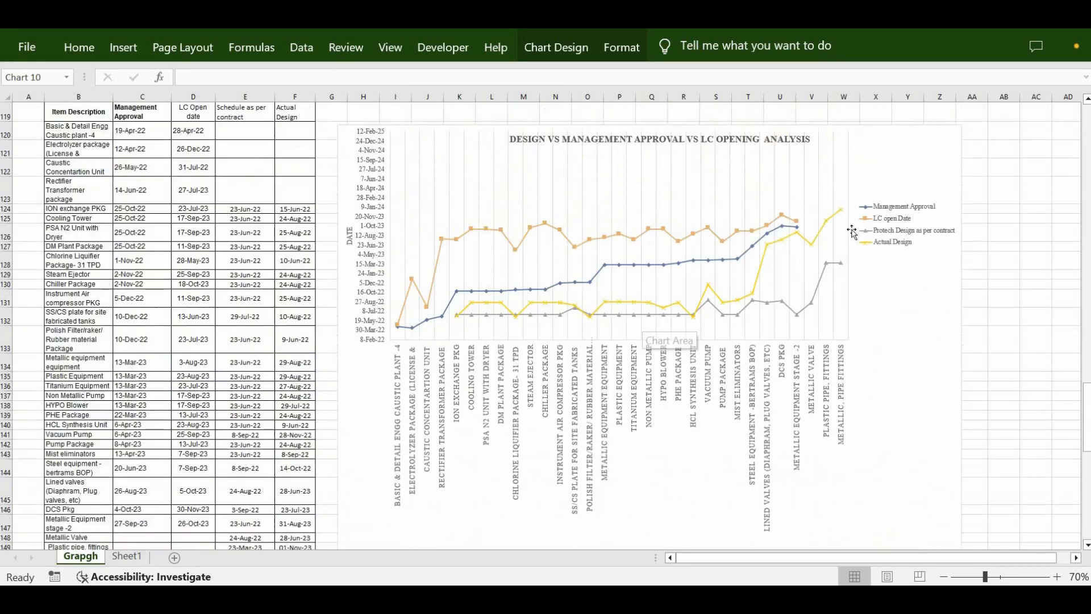
scroll(906, 246, down, 5)
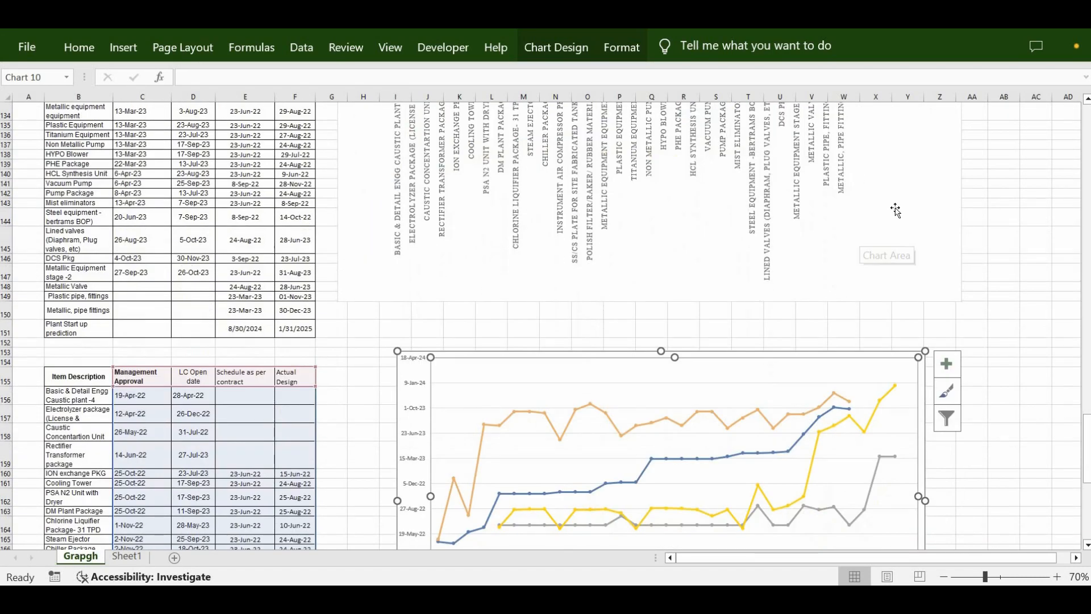
scroll(905, 220, up, 4)
scroll(906, 216, up, 1)
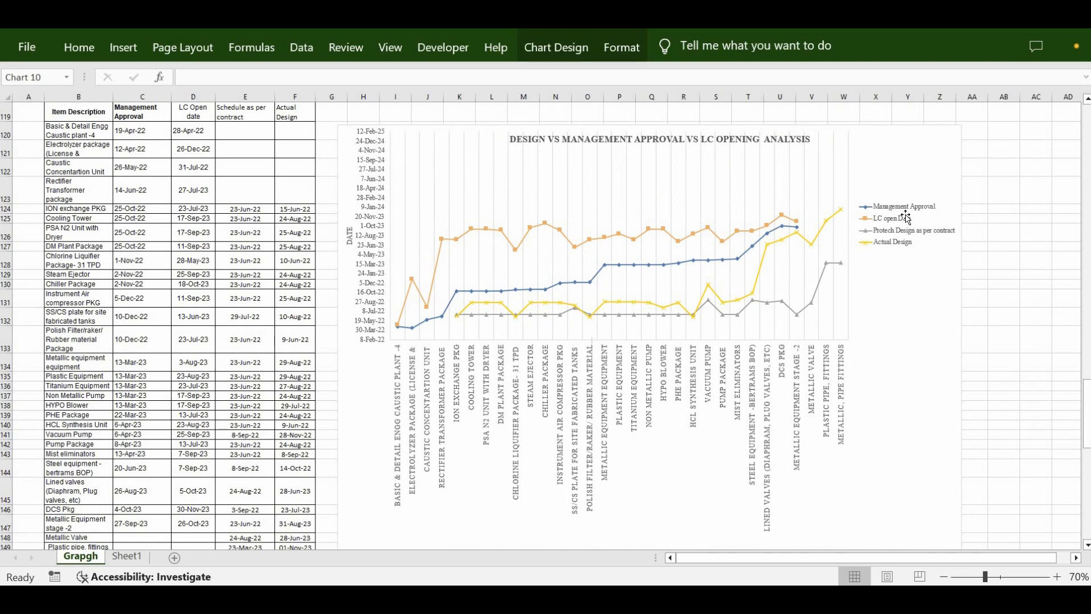
scroll(507, 355, down, 1)
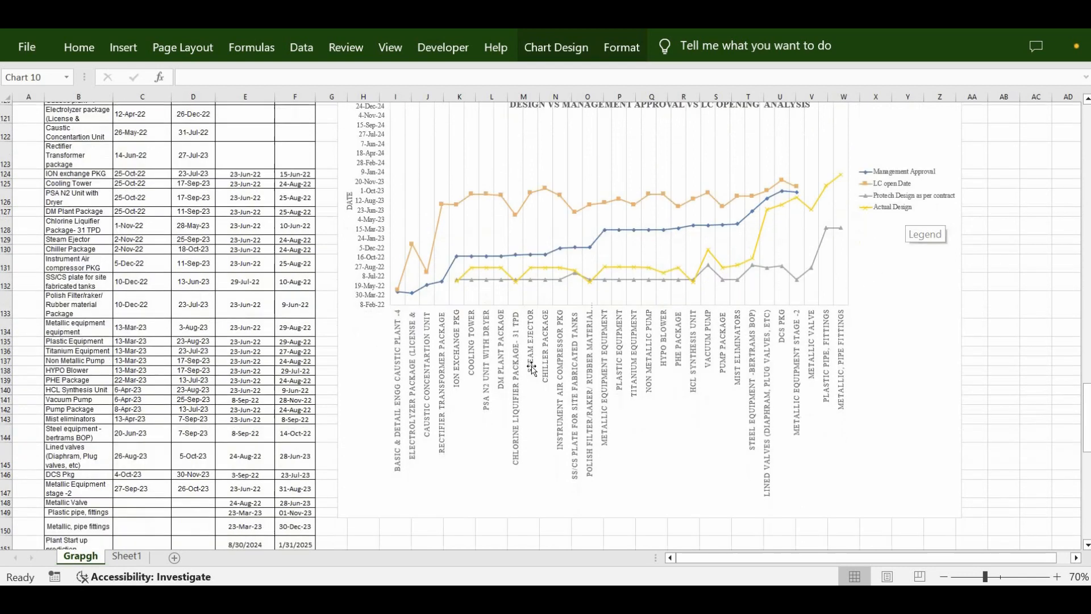
scroll(411, 301, down, 1)
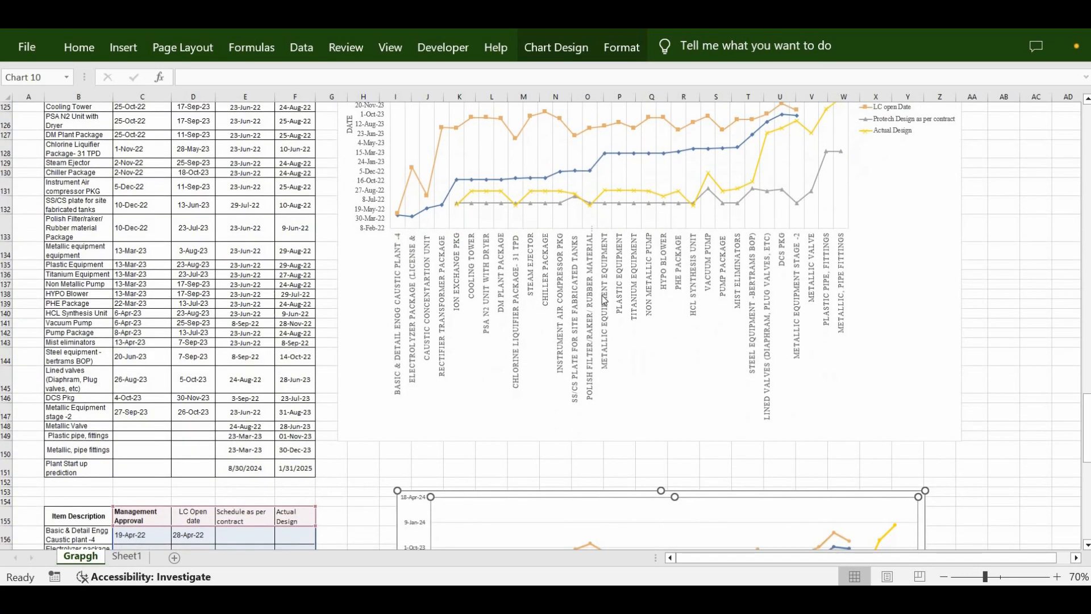
scroll(621, 268, down, 5)
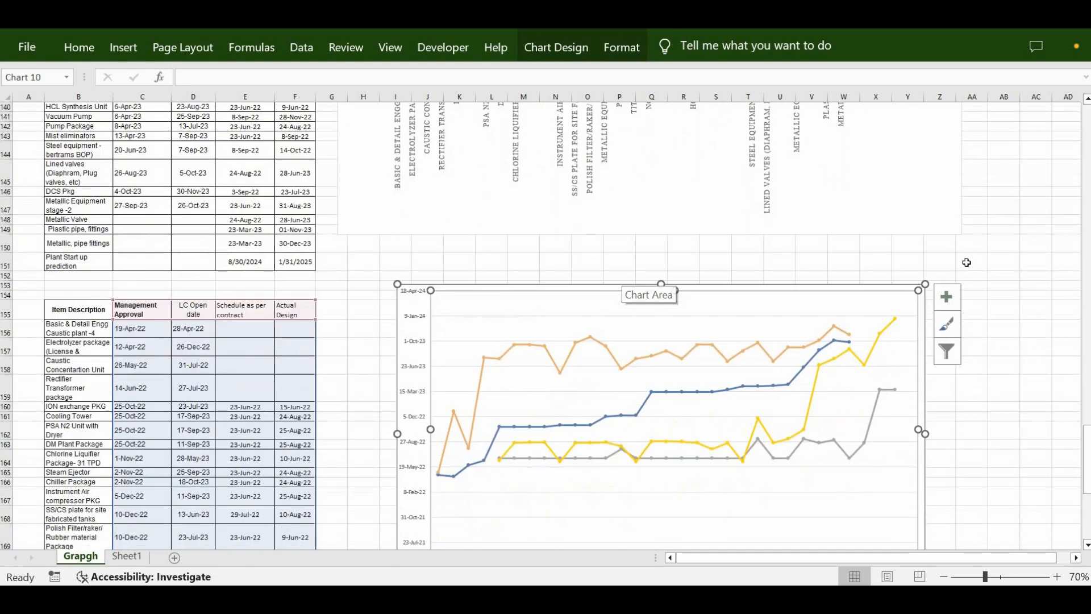
Add a legend to the new four-series line chart
scroll(956, 267, down, 1)
click(947, 268)
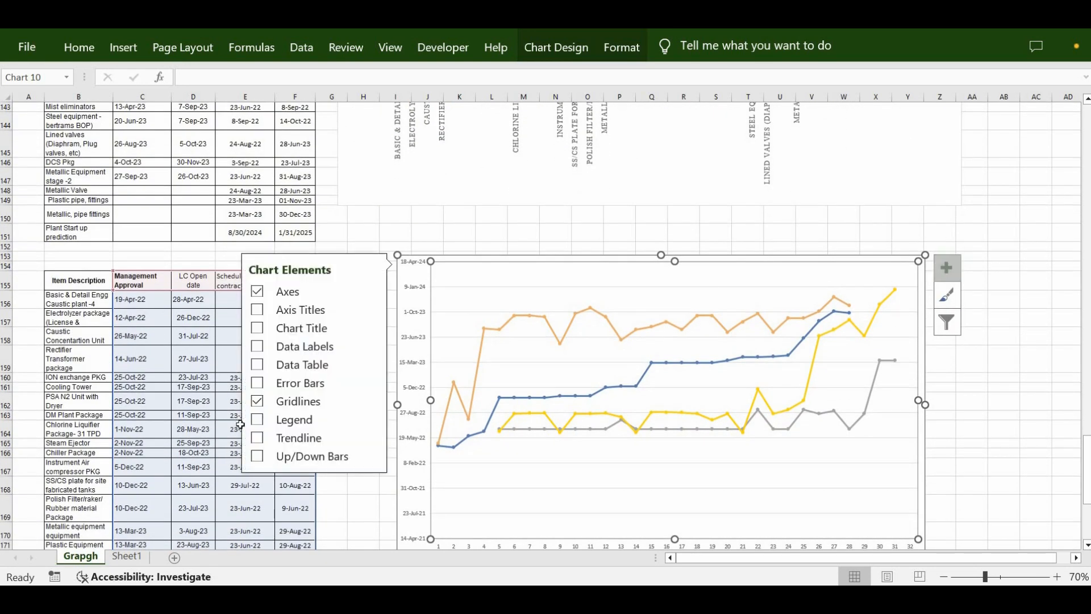
click(258, 421)
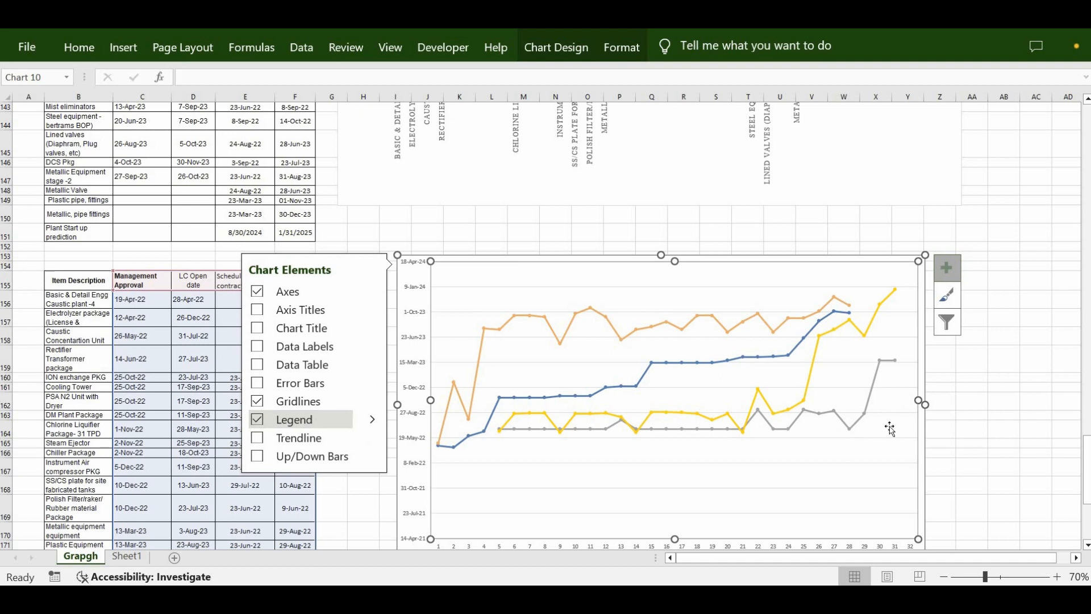
click(968, 400)
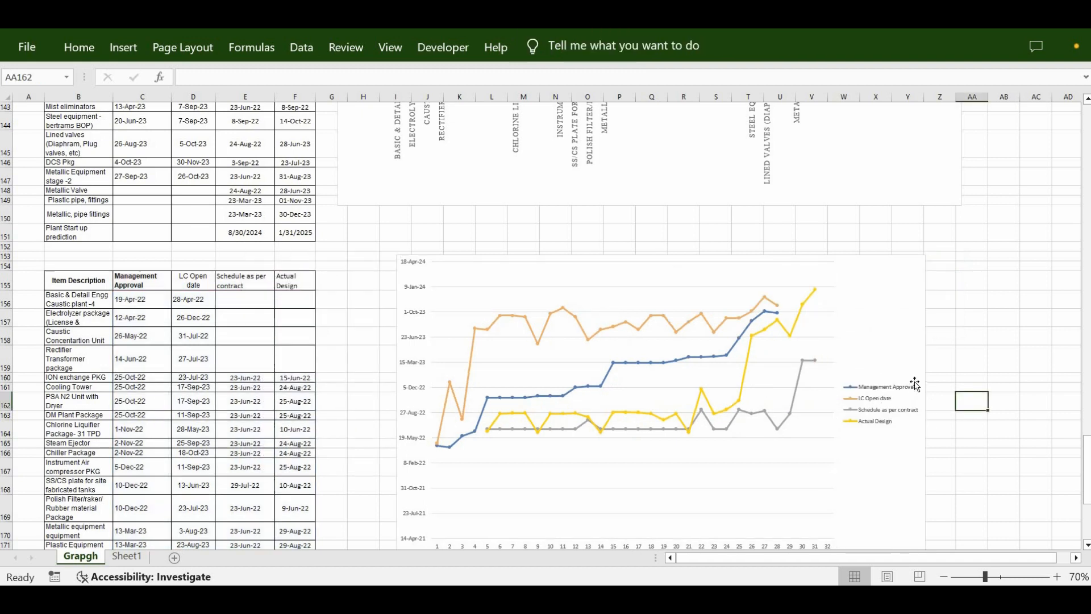
Set the chart's horizontal axis labels to the item descriptions in B156:B187
scroll(499, 430, down, 1)
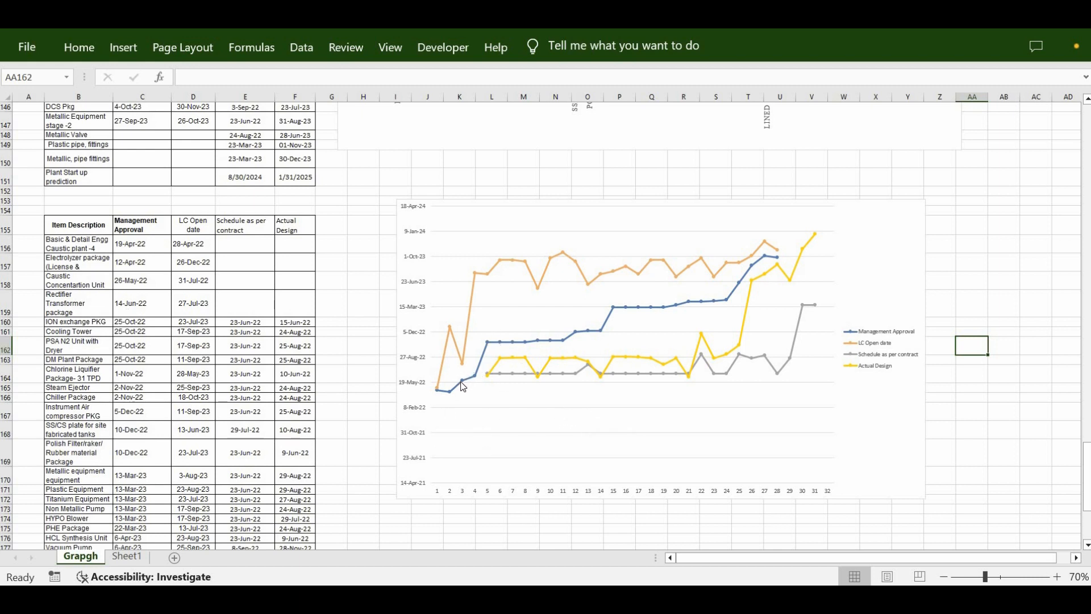
mouse_move(463, 387)
right_click(638, 409)
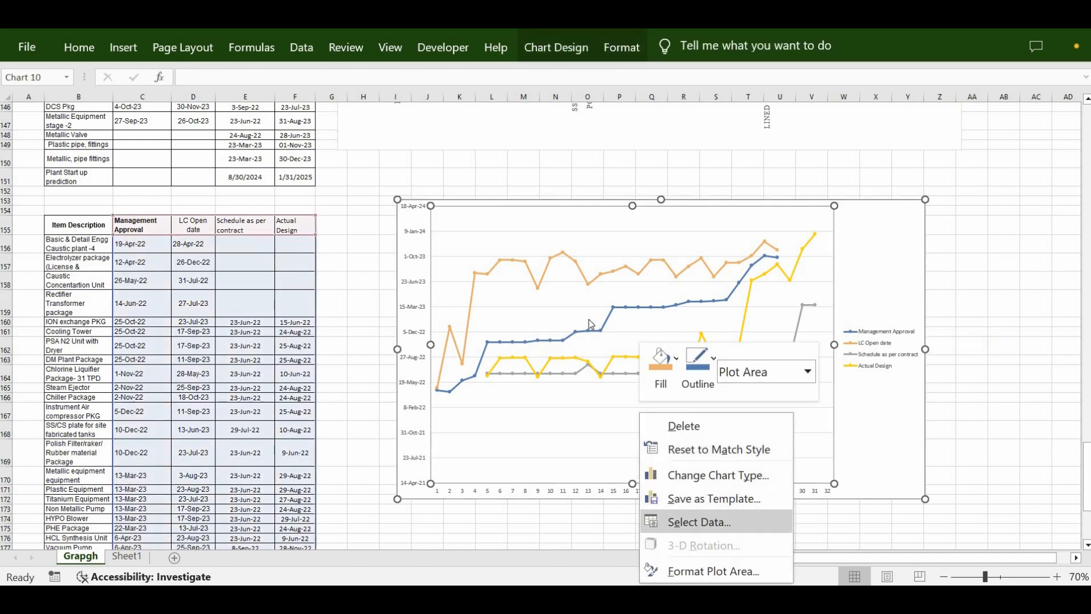
click(560, 311)
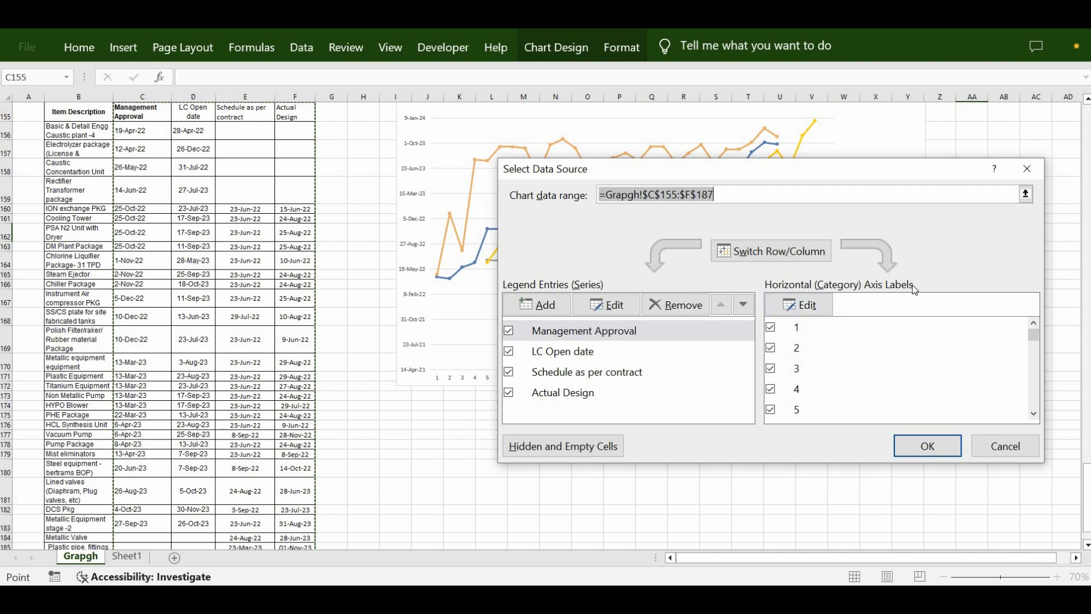
click(812, 311)
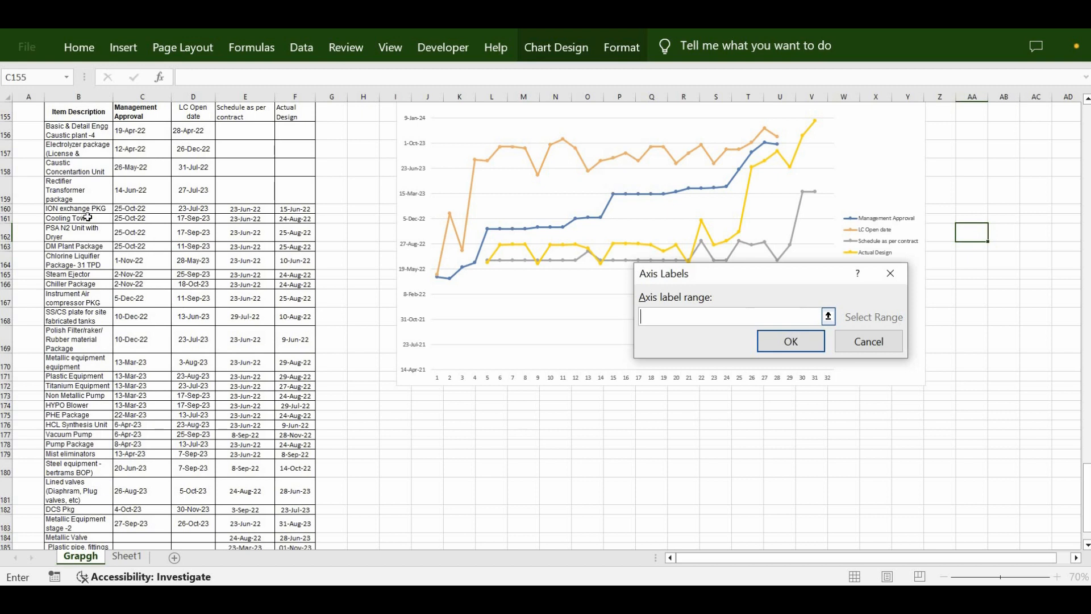
scroll(83, 161, up, 1)
drag(83, 160, 80, 434)
drag(67, 575, 79, 526)
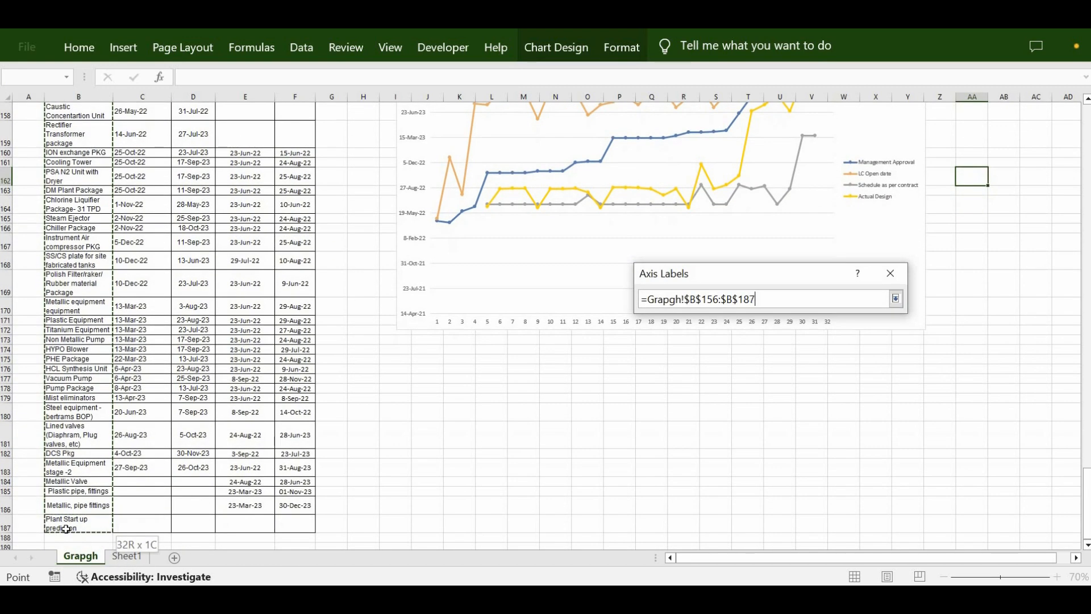
key(Return)
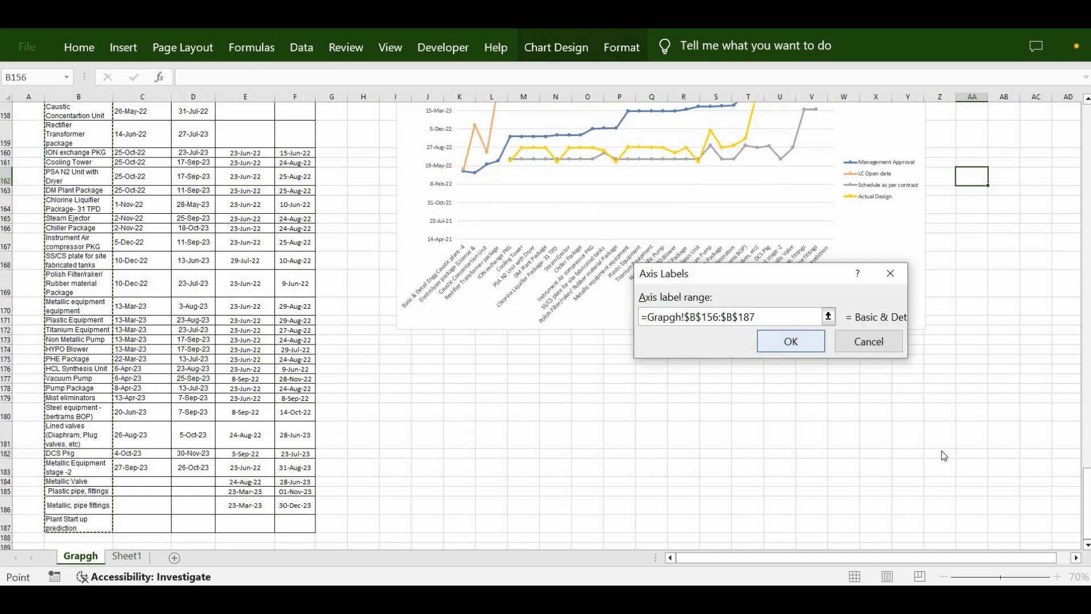
key(Return)
key(Return)
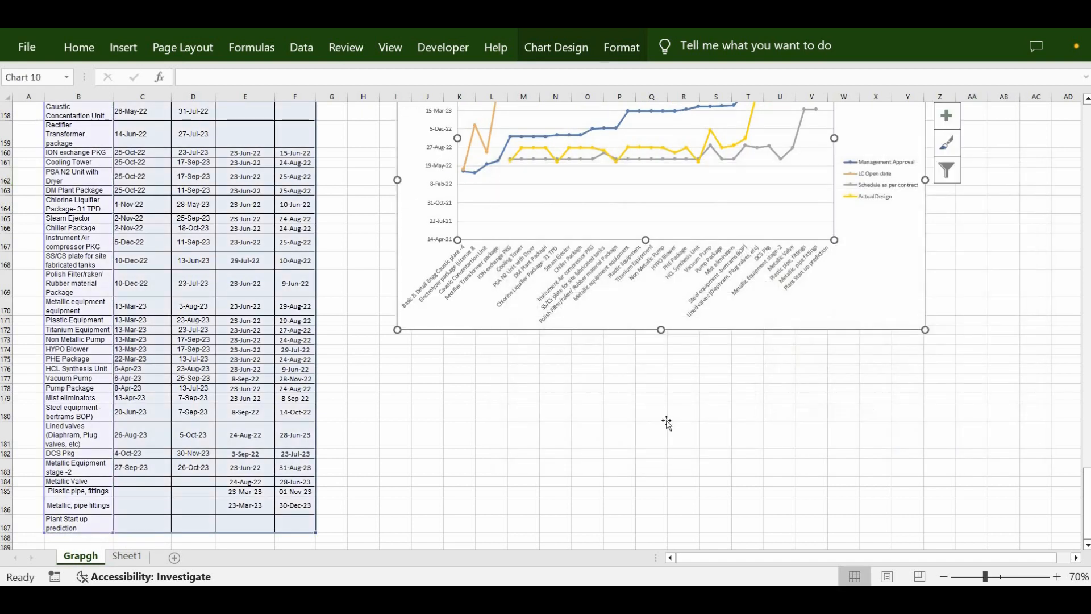
Examine the new chart's series filters and browse its available chart styles
scroll(664, 421, up, 3)
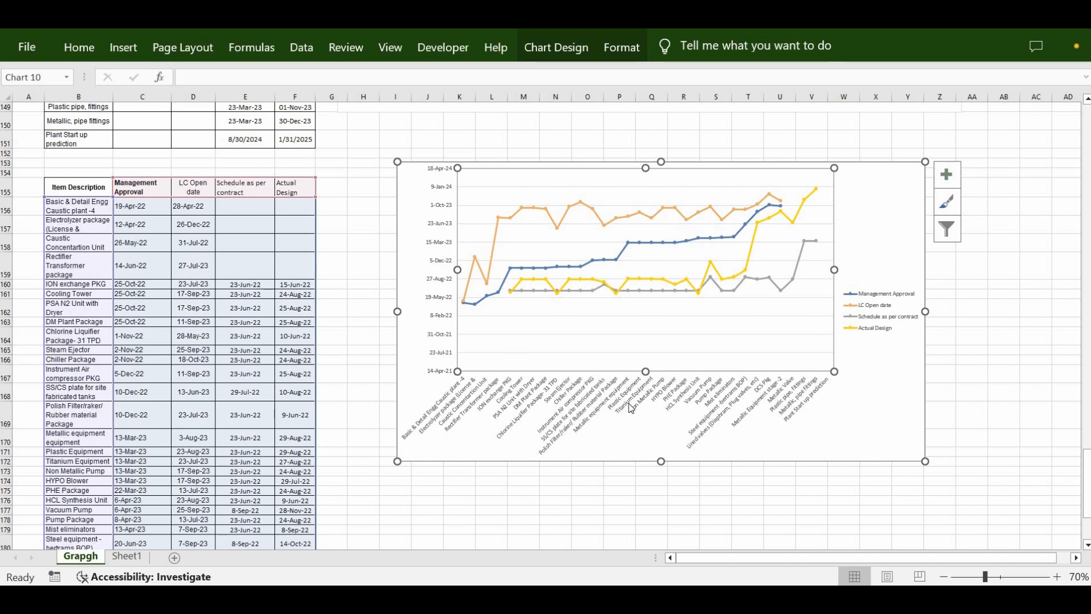
right_click(730, 423)
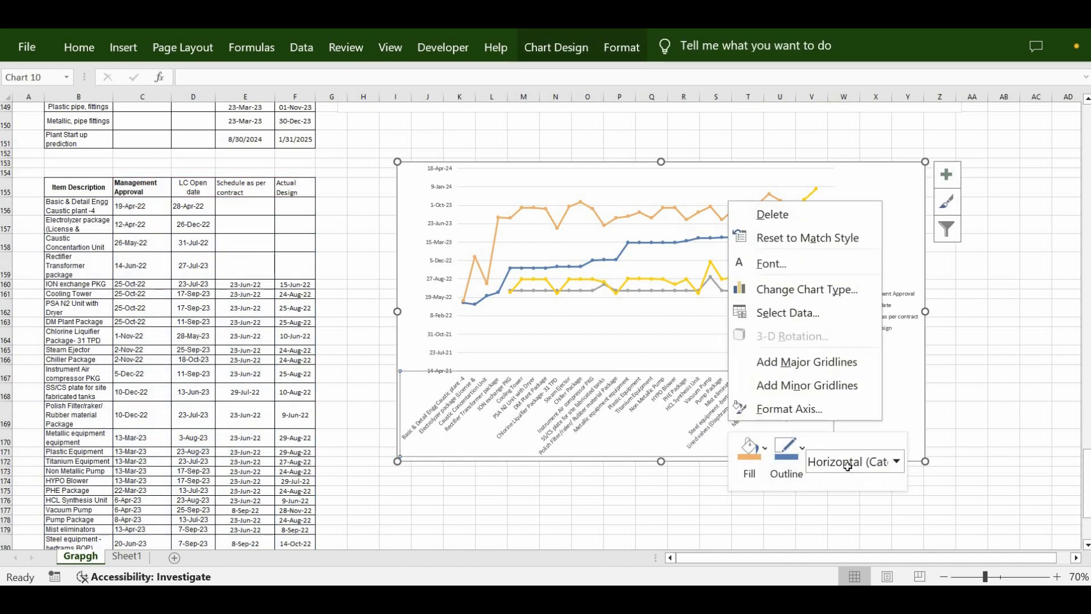
click(958, 182)
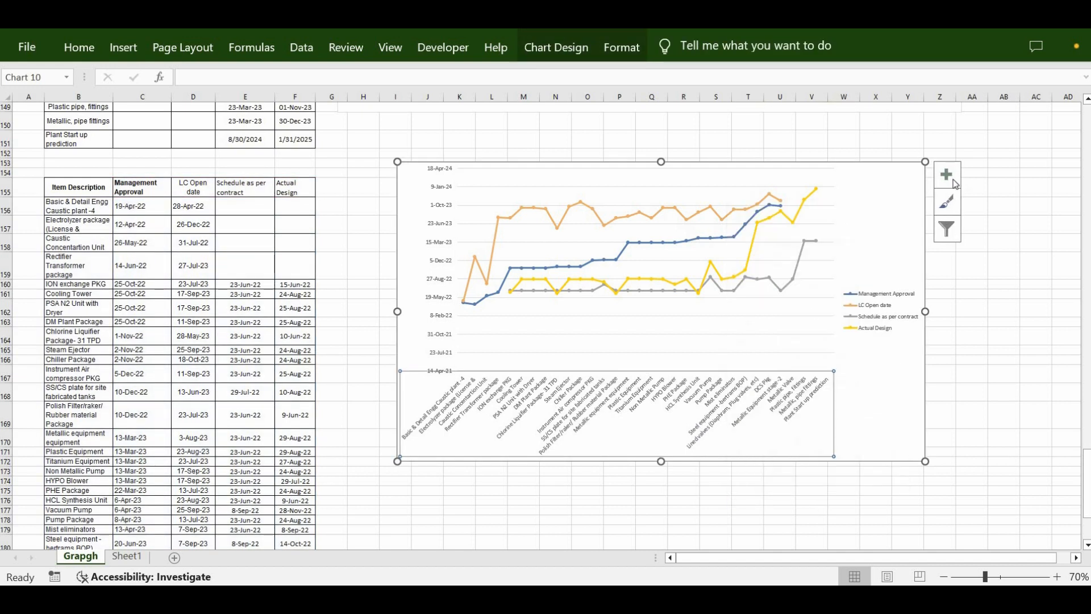
click(947, 229)
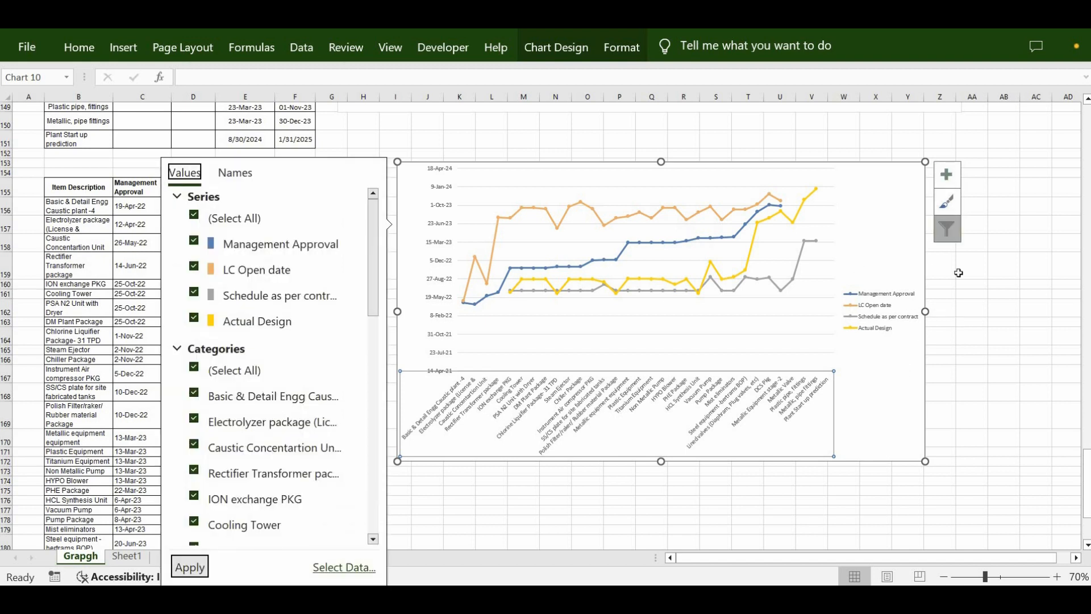
click(955, 210)
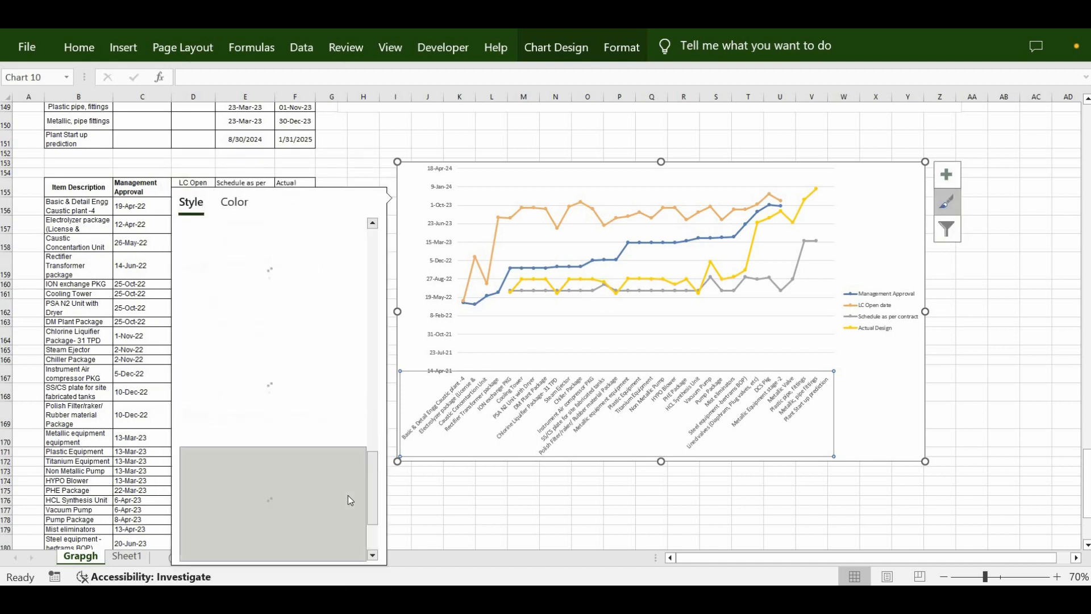
scroll(376, 454, down, 3)
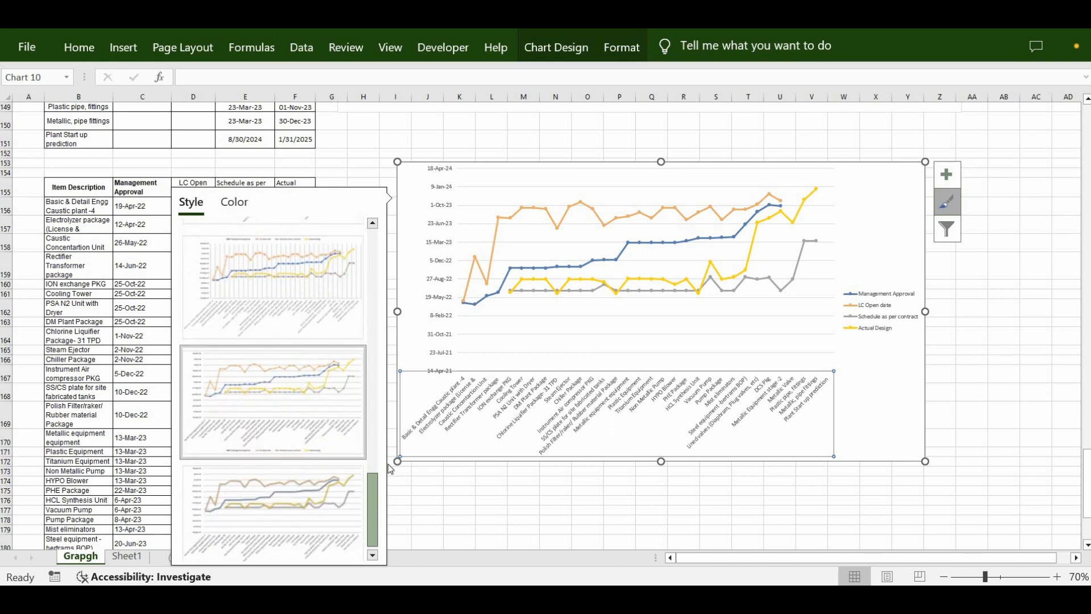
scroll(373, 397, up, 5)
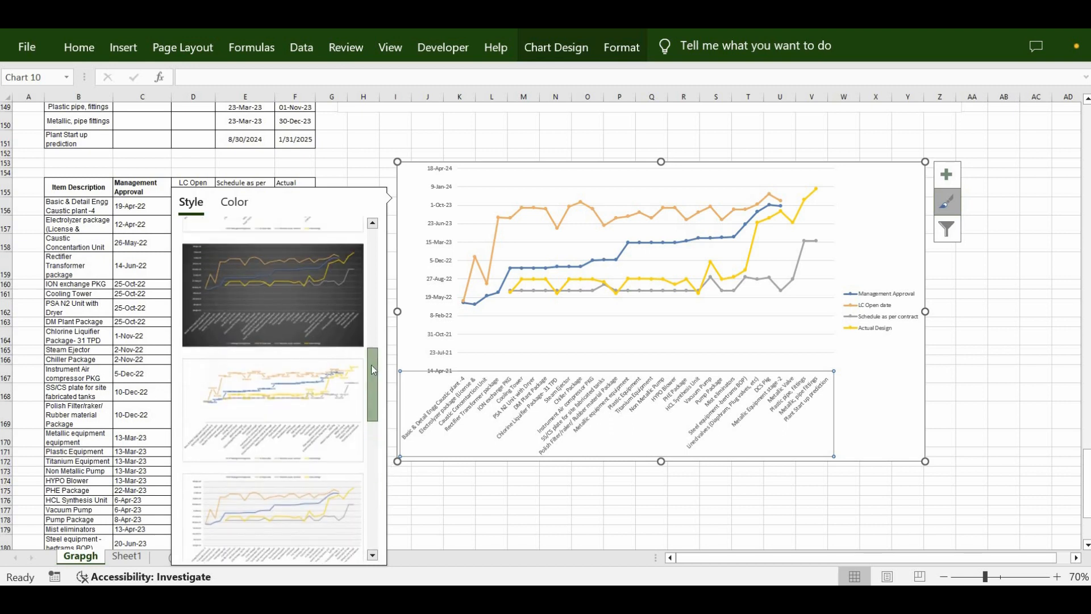
scroll(387, 286, up, 3)
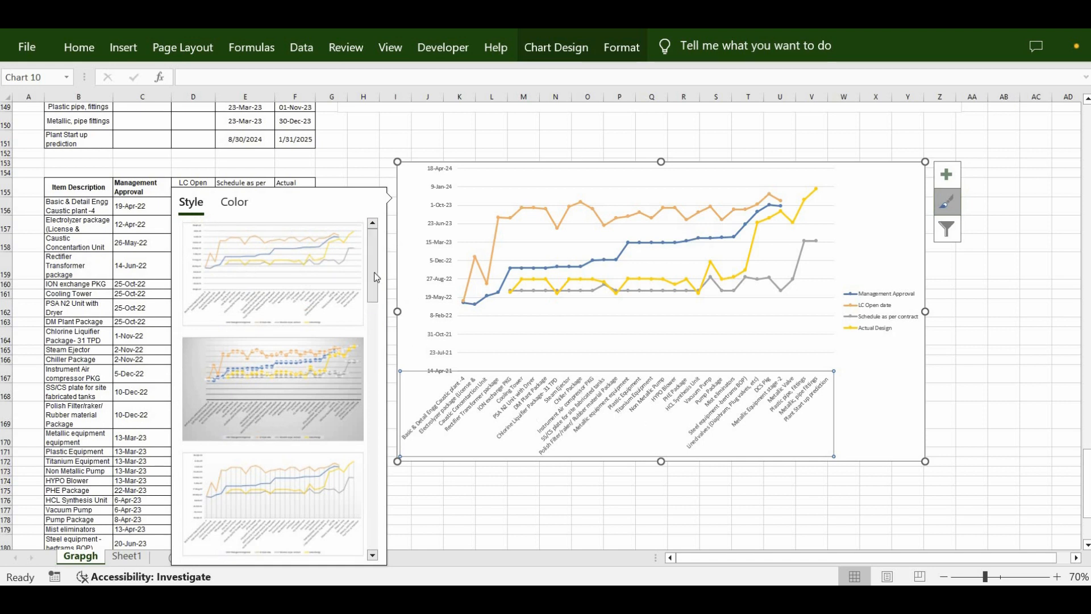
click(651, 510)
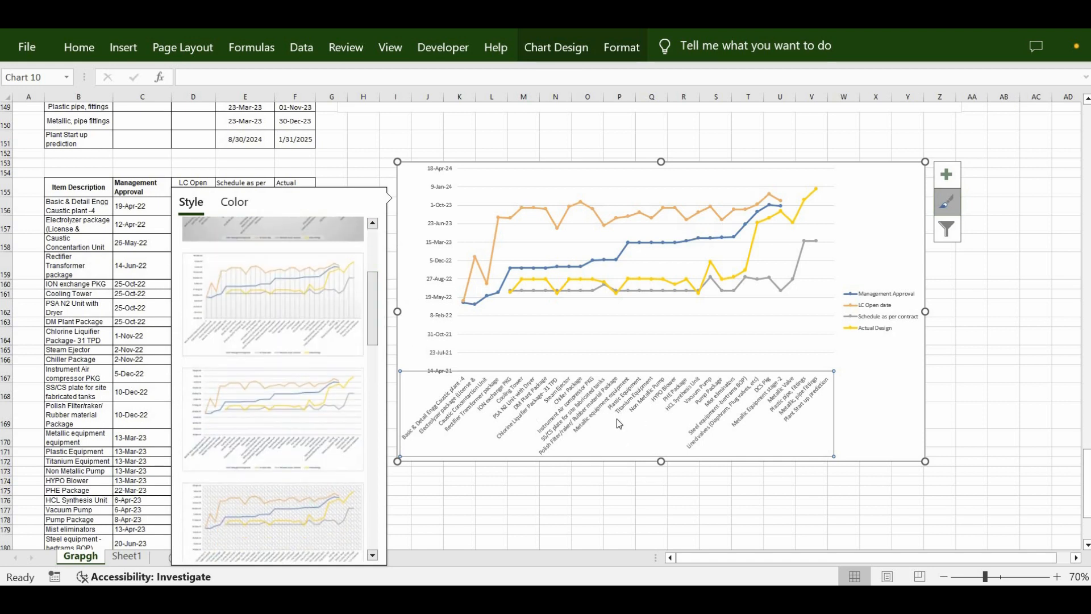
Open the axis formatting options for the chart's horizontal category axis and widen the pane so all options fit
right_click(618, 419)
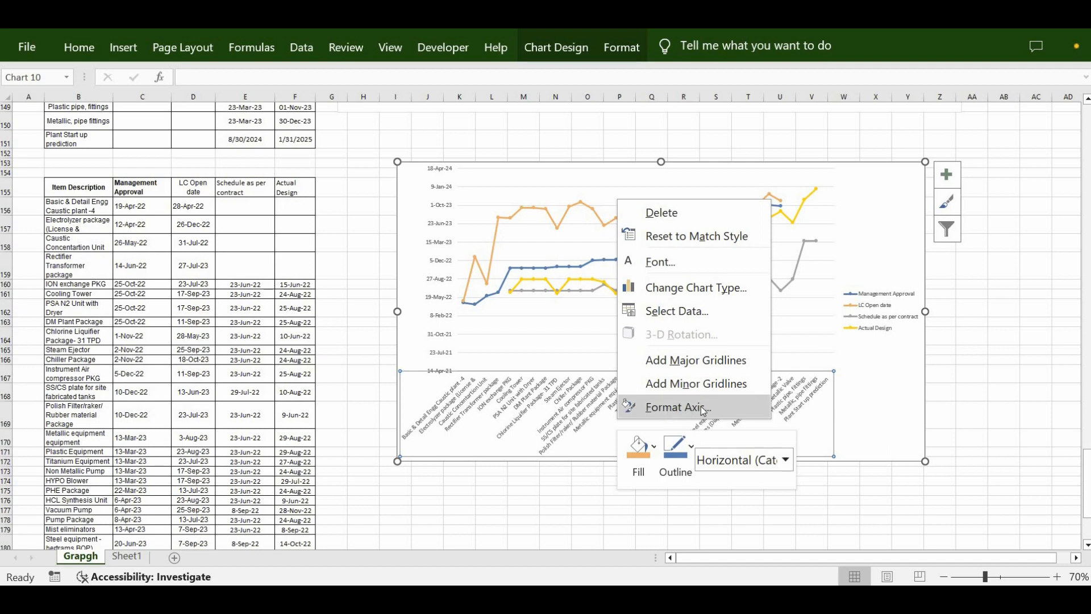
click(704, 407)
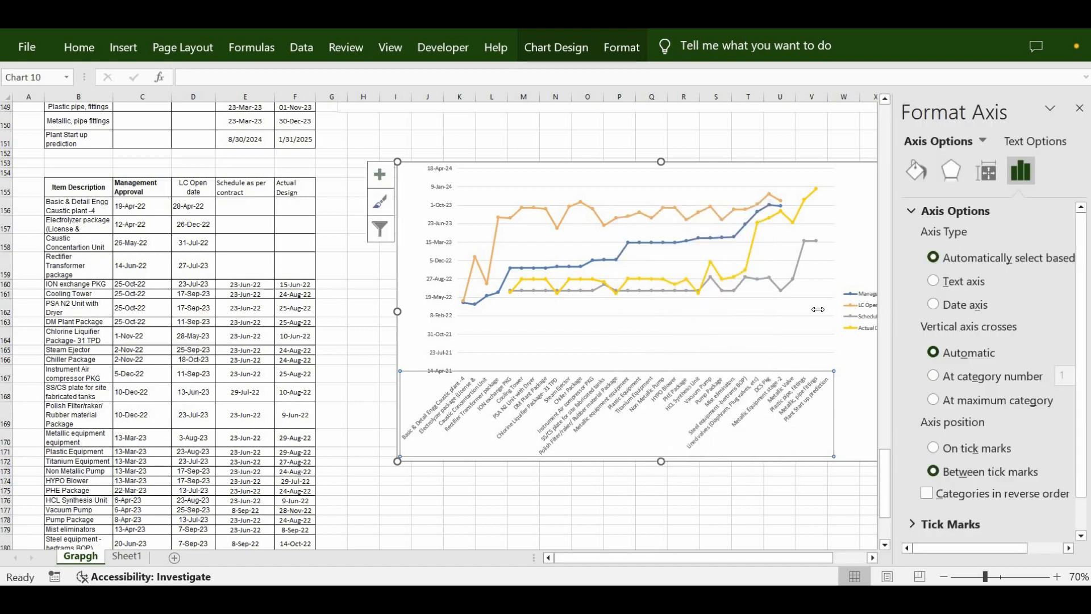
drag(818, 309, 818, 310)
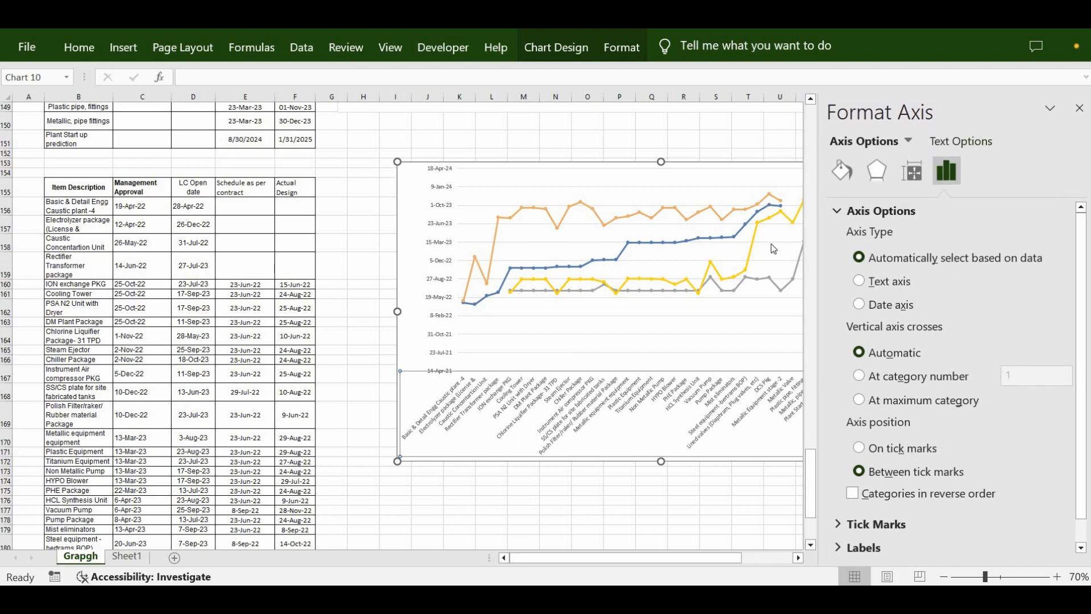
Examine the text fill, text outline and text effect options for the horizontal axis labels
click(959, 144)
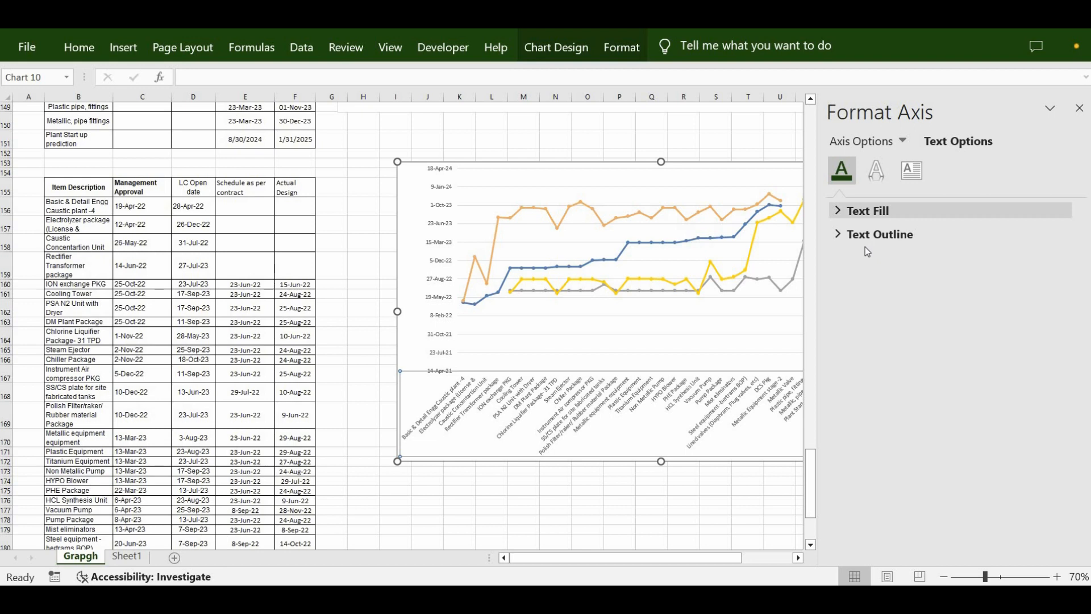
click(847, 211)
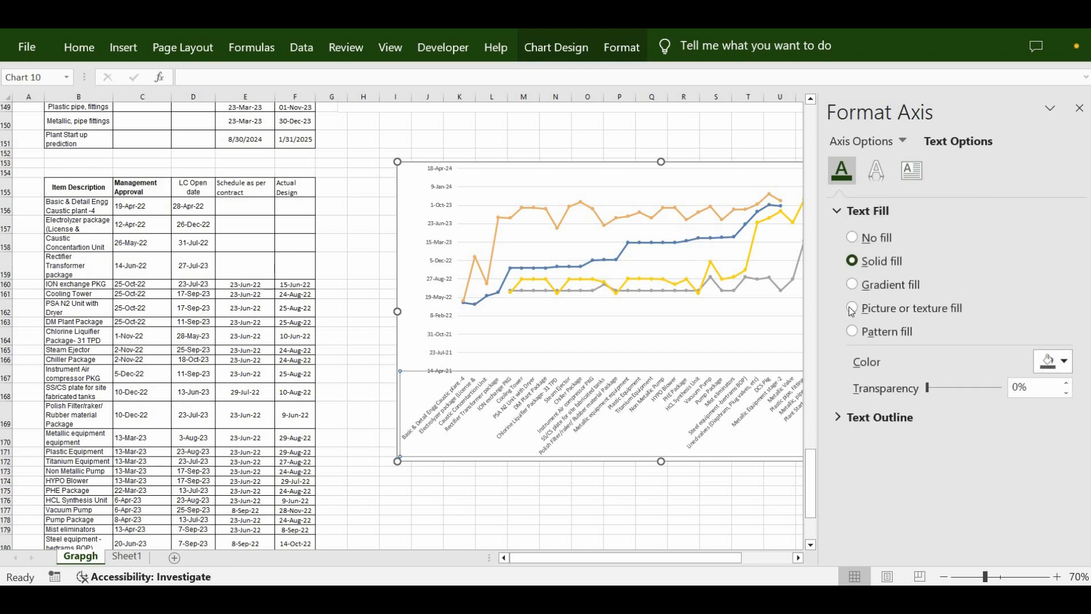
click(839, 212)
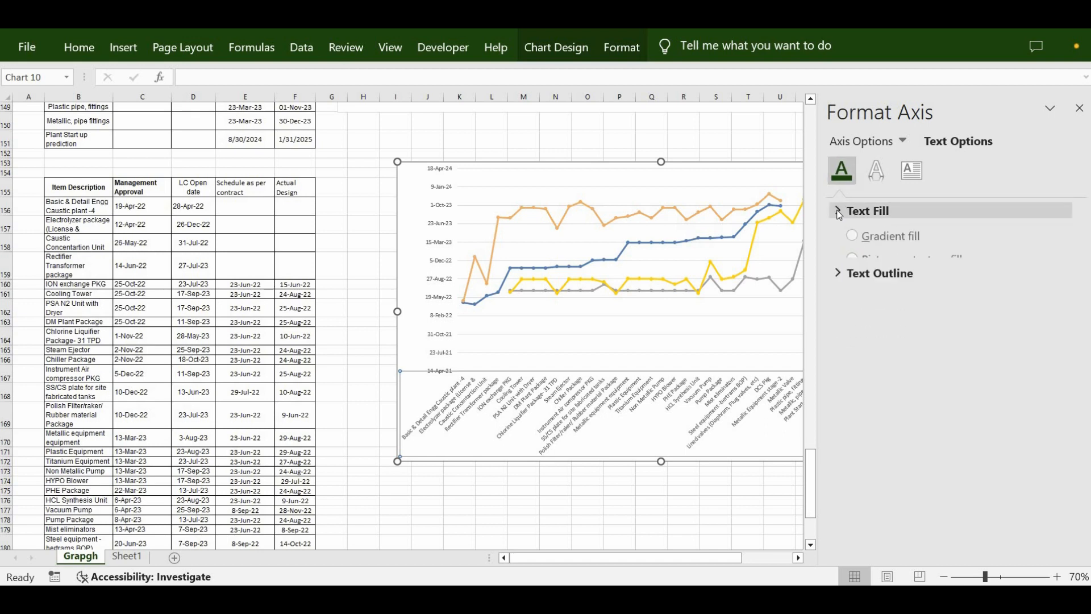
click(840, 212)
click(839, 211)
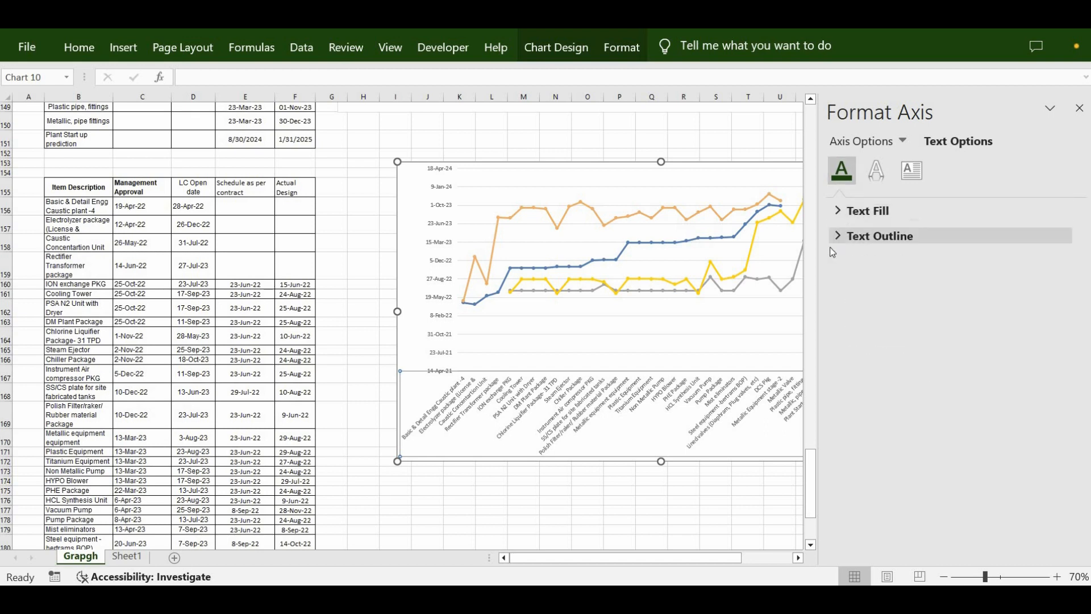
click(860, 234)
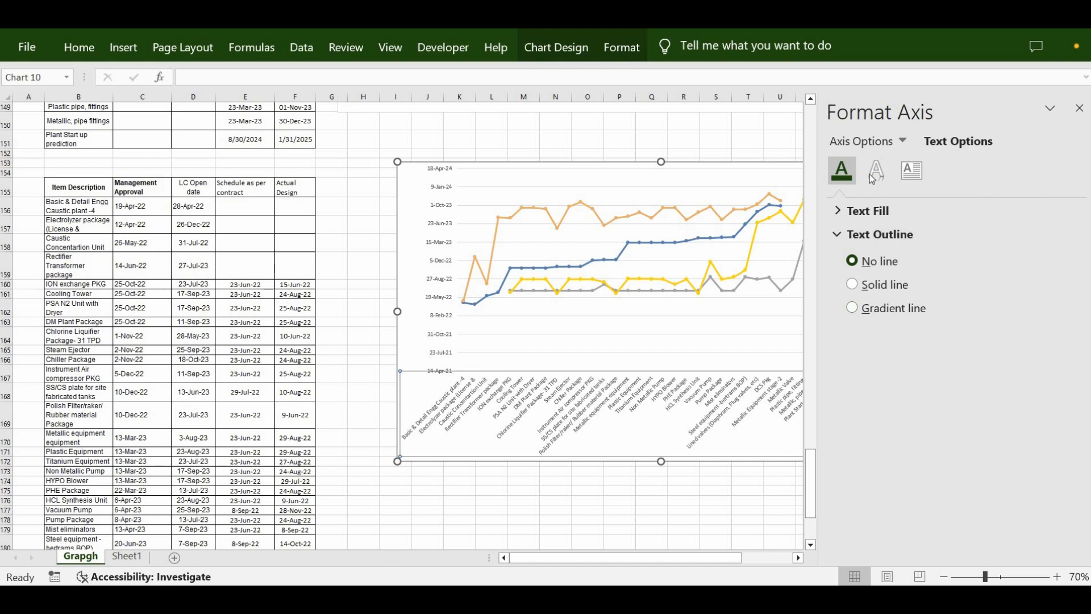
click(904, 143)
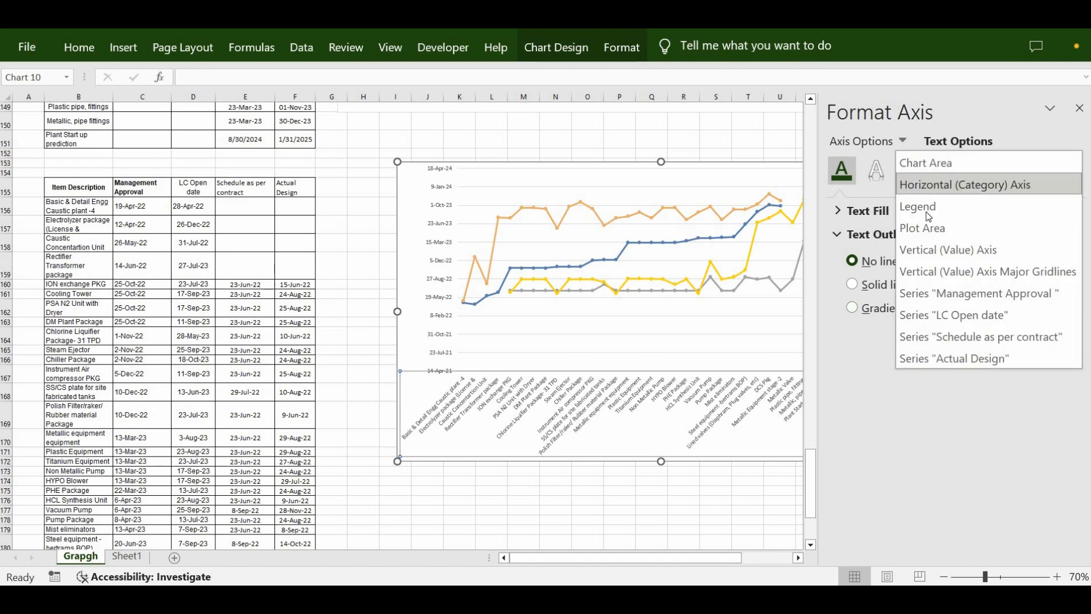
click(852, 177)
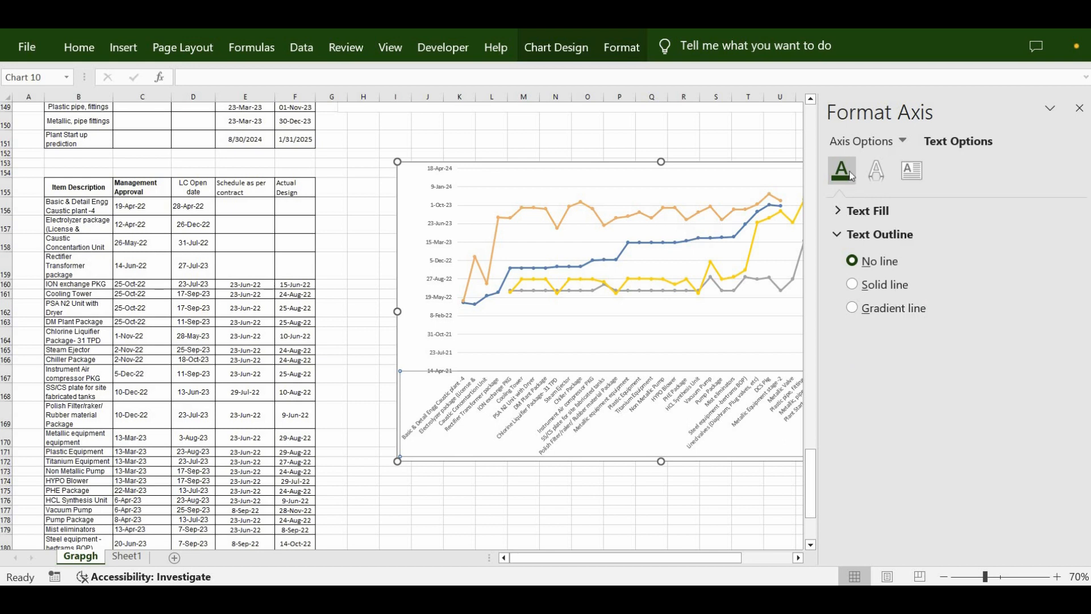
click(876, 173)
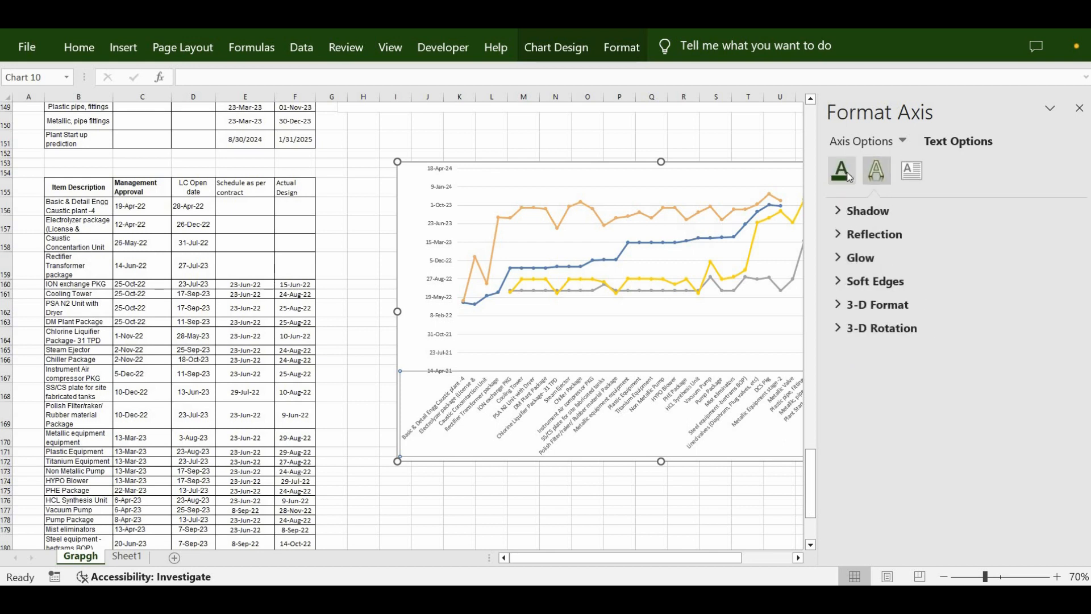
click(843, 170)
Set the text direction of the horizontal axis labels to Rotate all text 90°
click(895, 142)
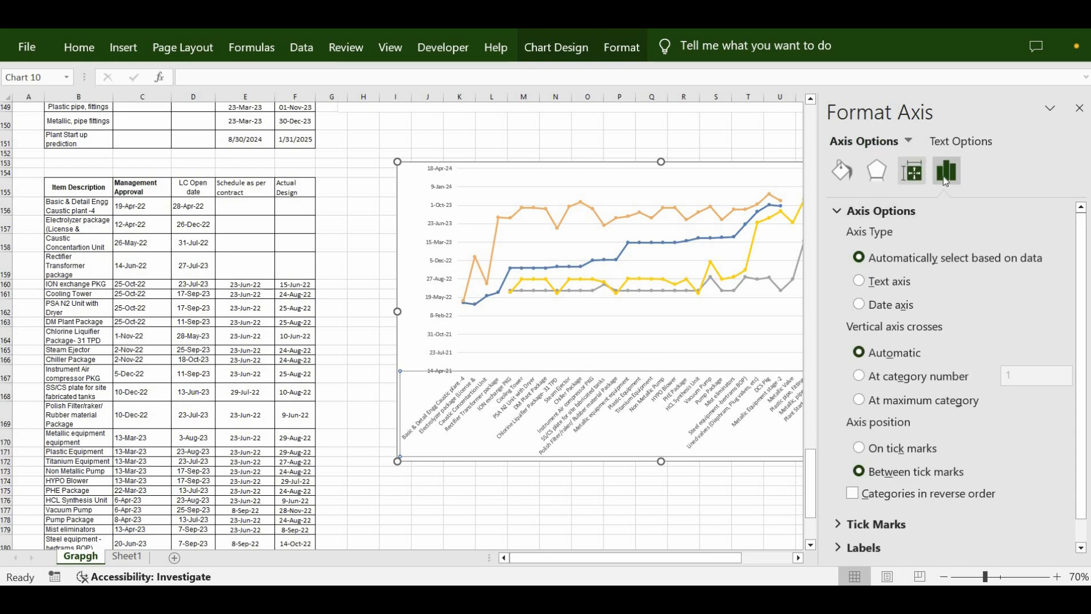
click(910, 176)
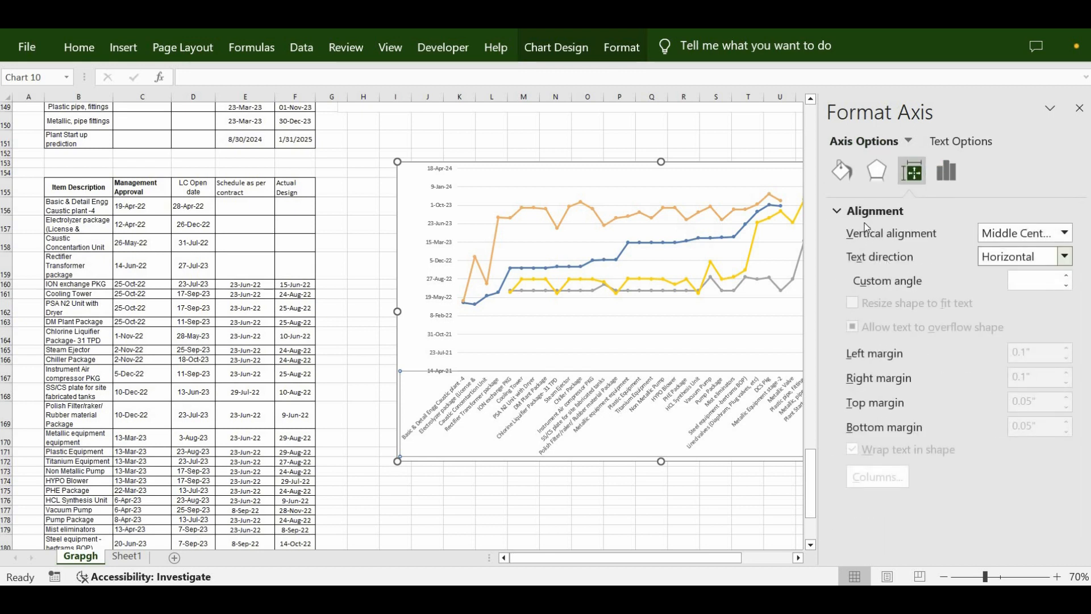
click(1064, 234)
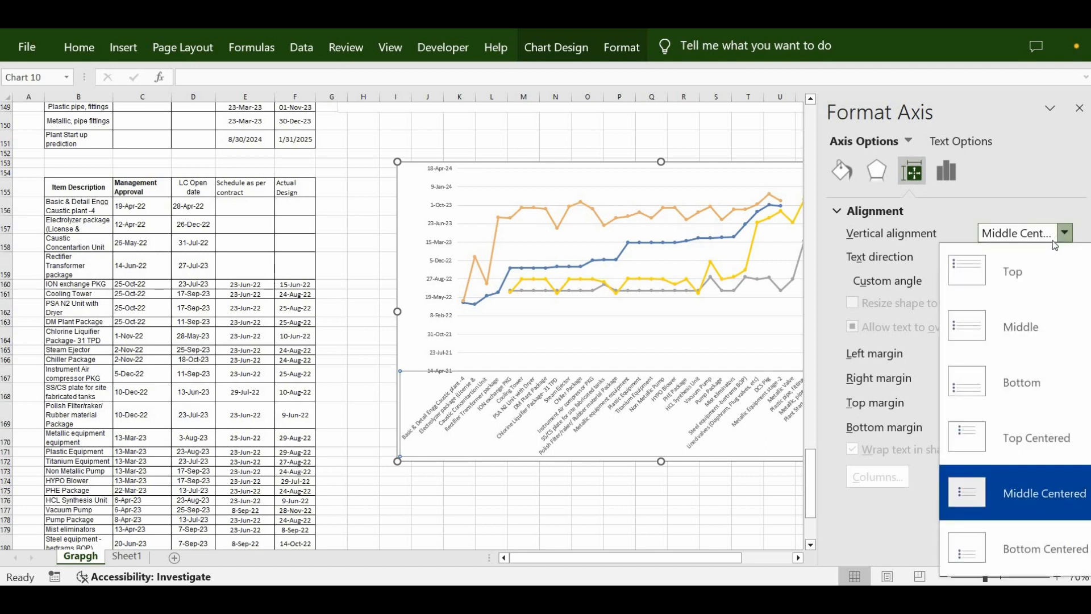
click(879, 282)
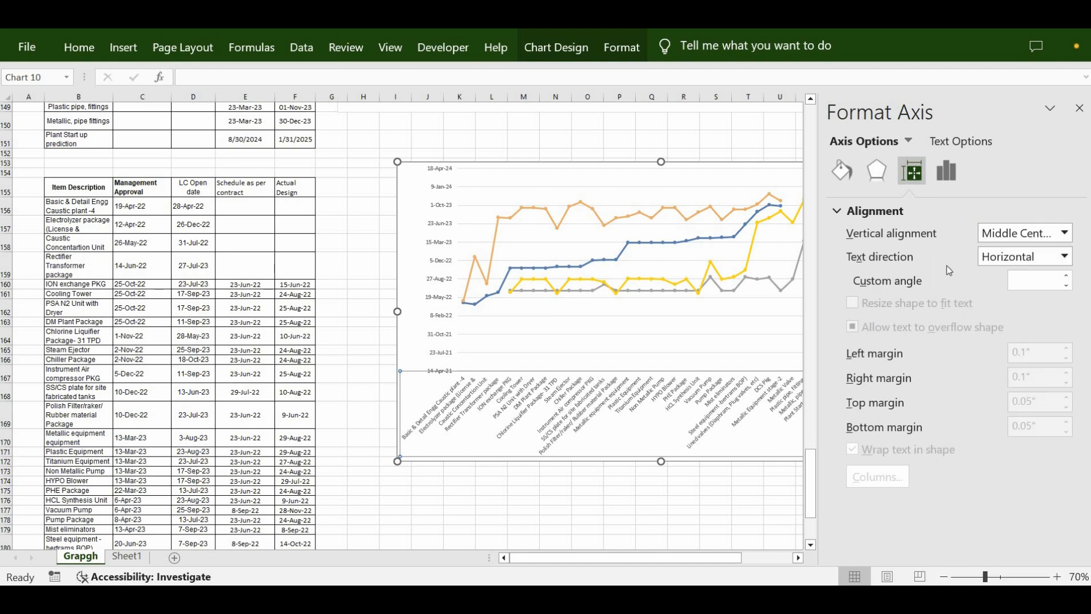
click(1066, 261)
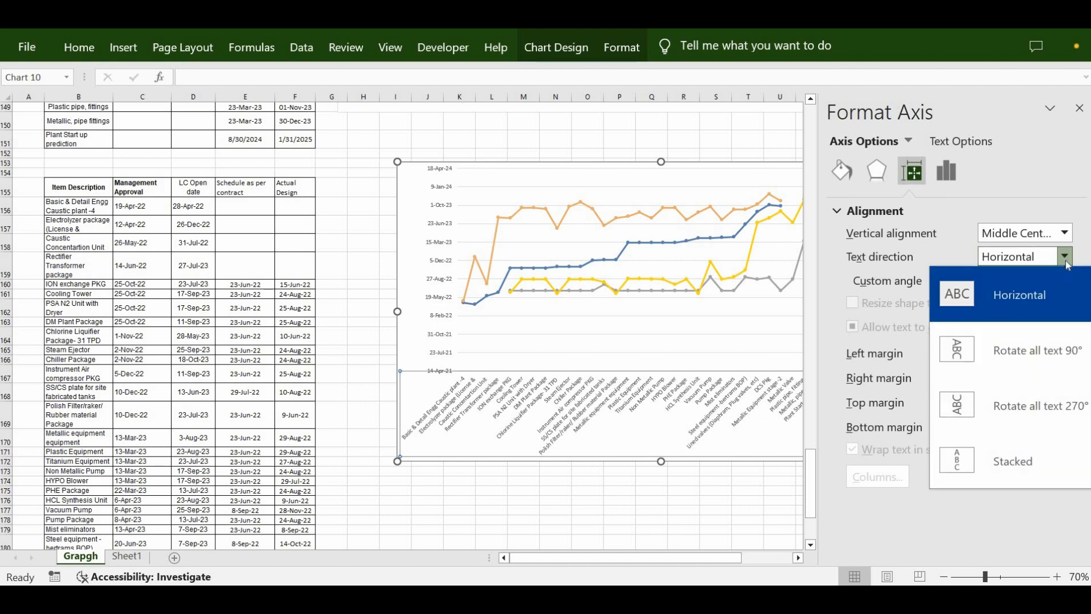
click(974, 365)
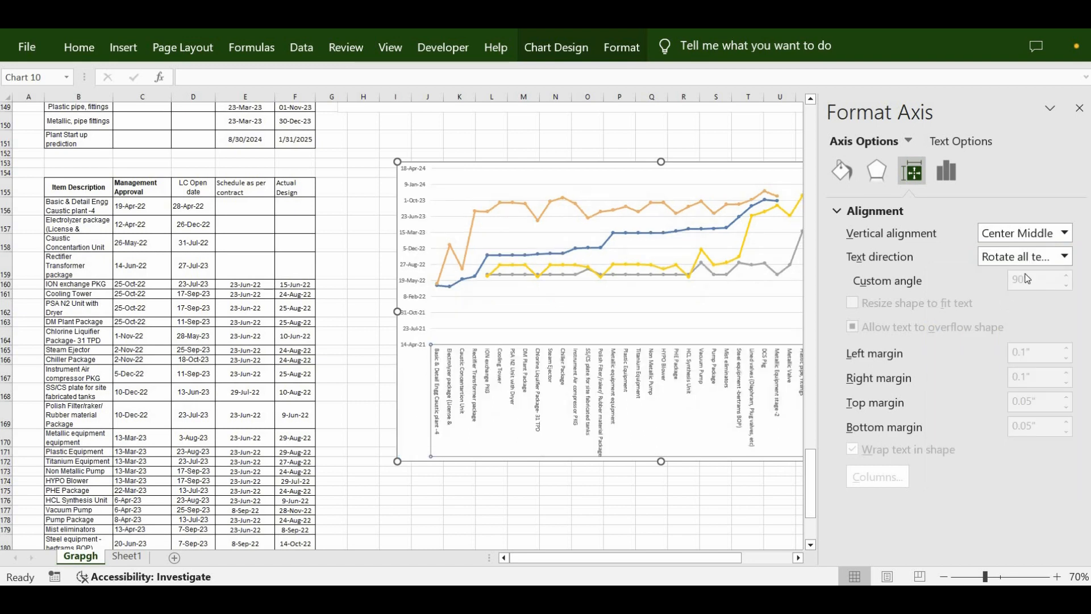
Set the text direction of the horizontal axis labels to Rotate all text 270°
click(1065, 261)
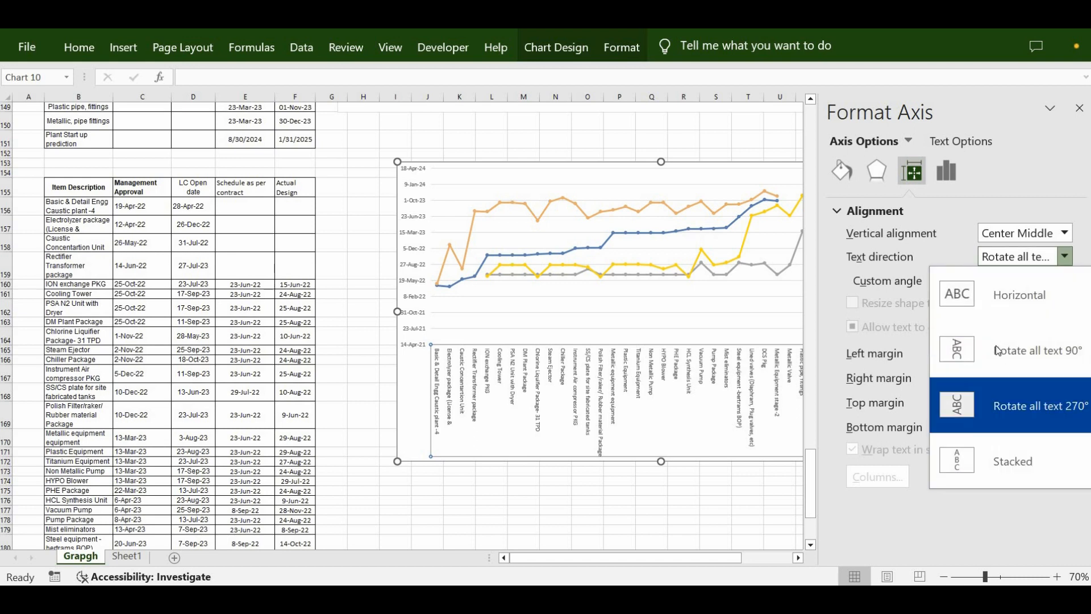
click(1057, 256)
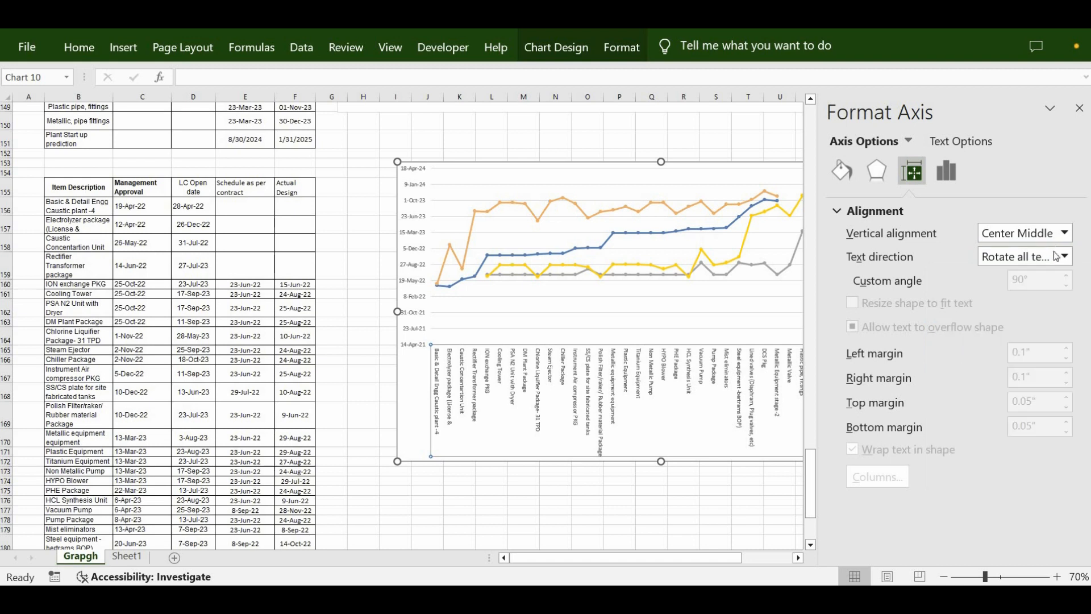
click(1064, 256)
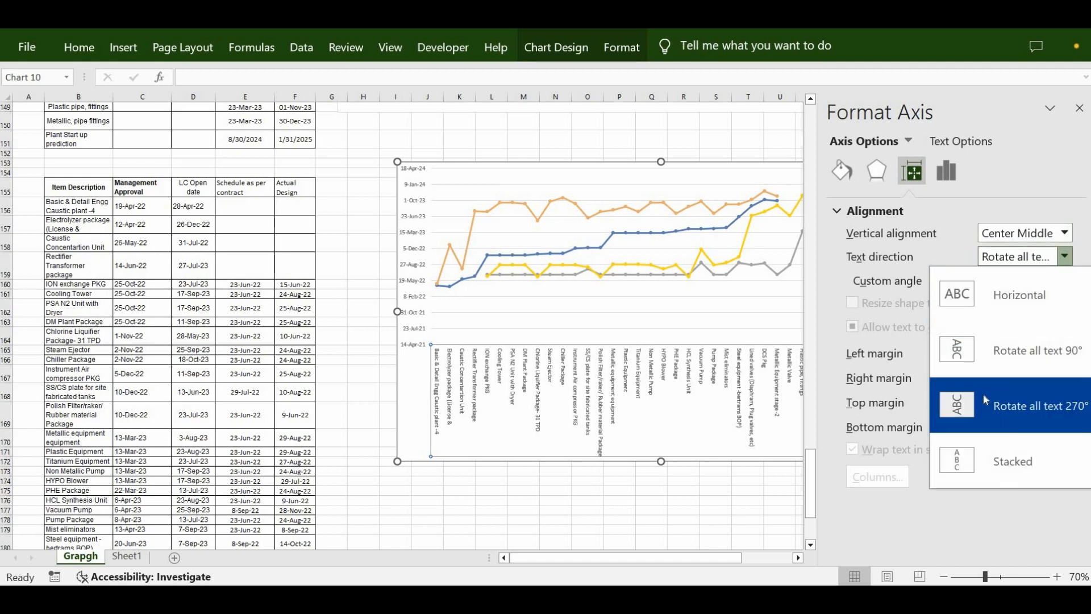
click(1008, 405)
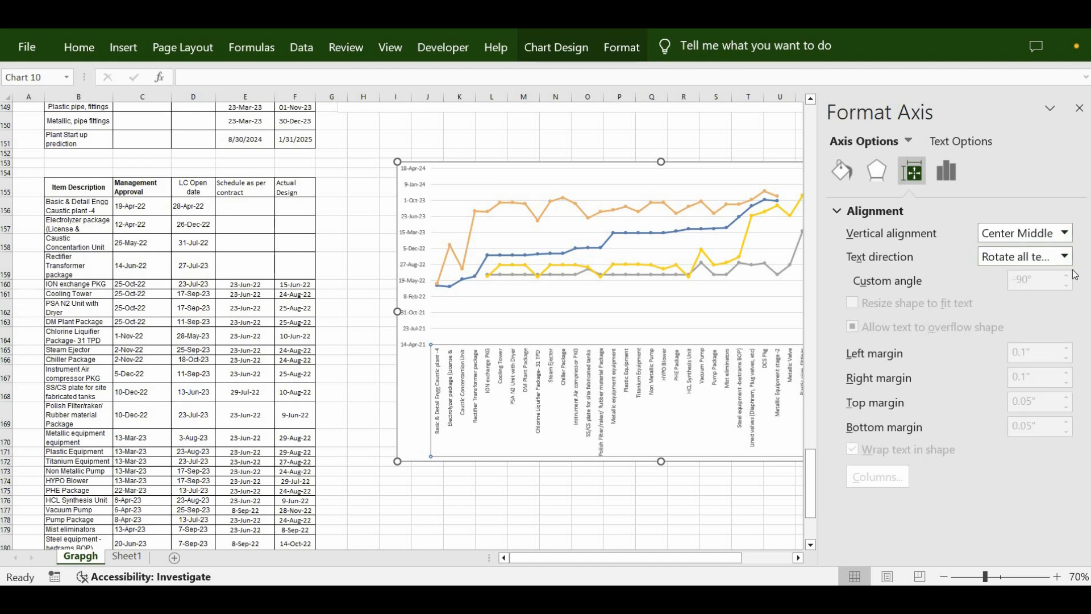
click(677, 510)
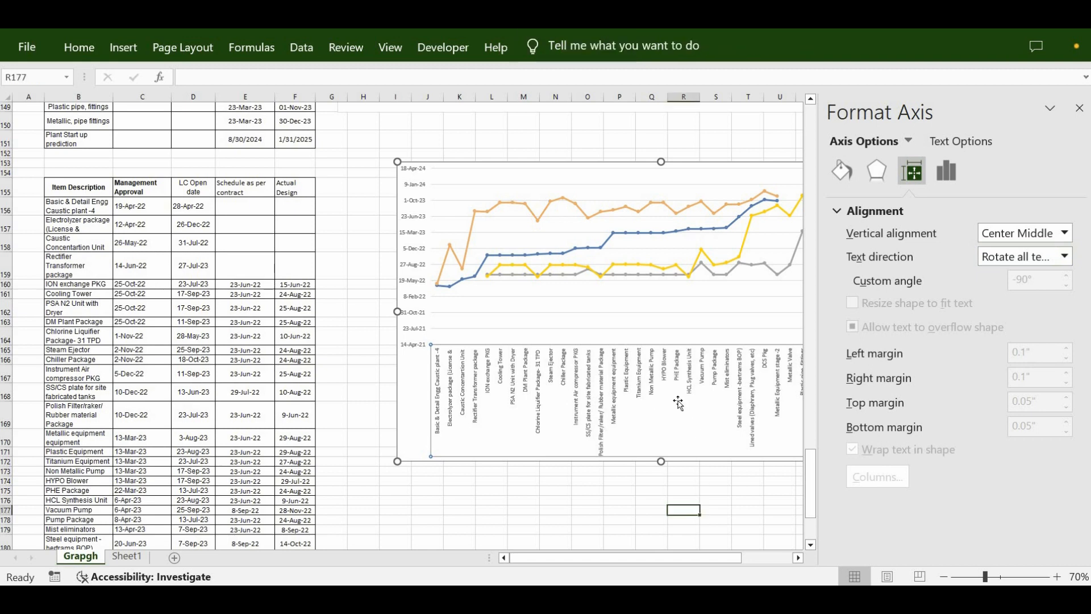
Compare the item label orientation with the finished chart above and close the axis formatting pane
scroll(670, 455, up, 4)
scroll(665, 393, up, 3)
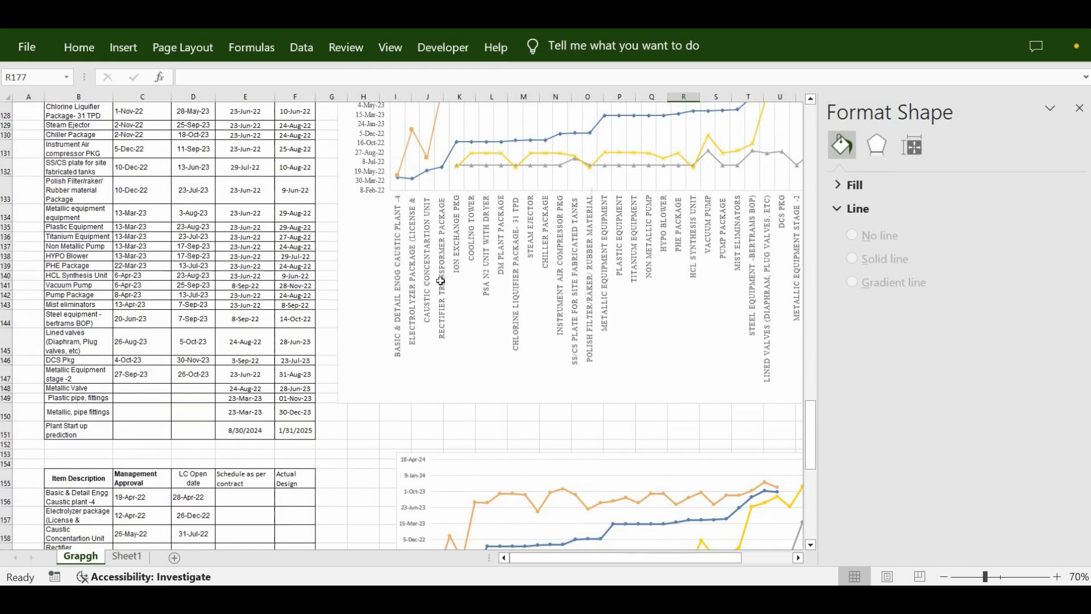
scroll(498, 379, down, 6)
click(762, 378)
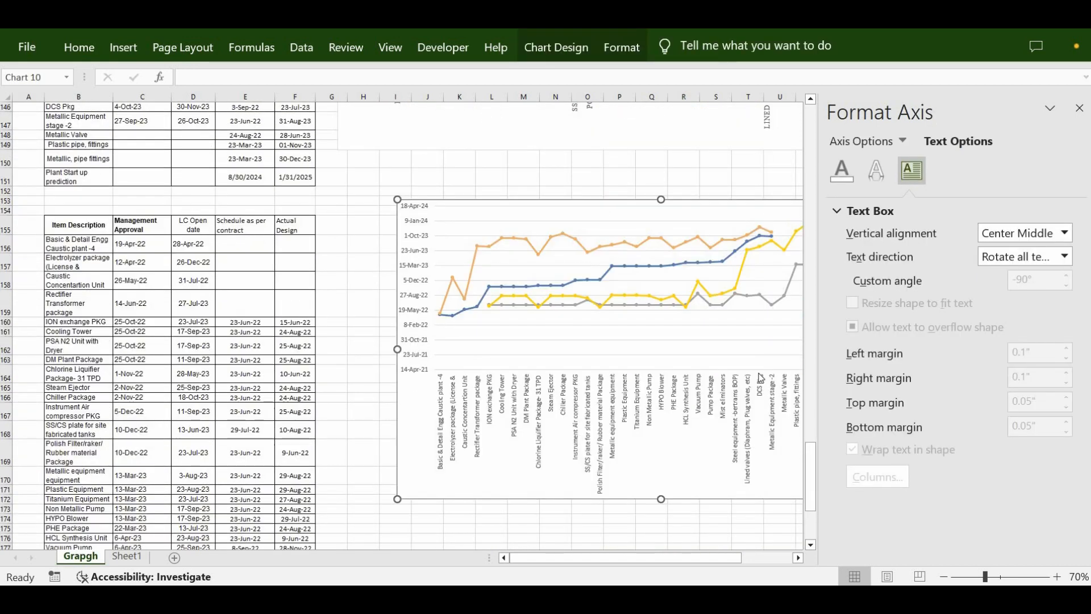
click(1079, 108)
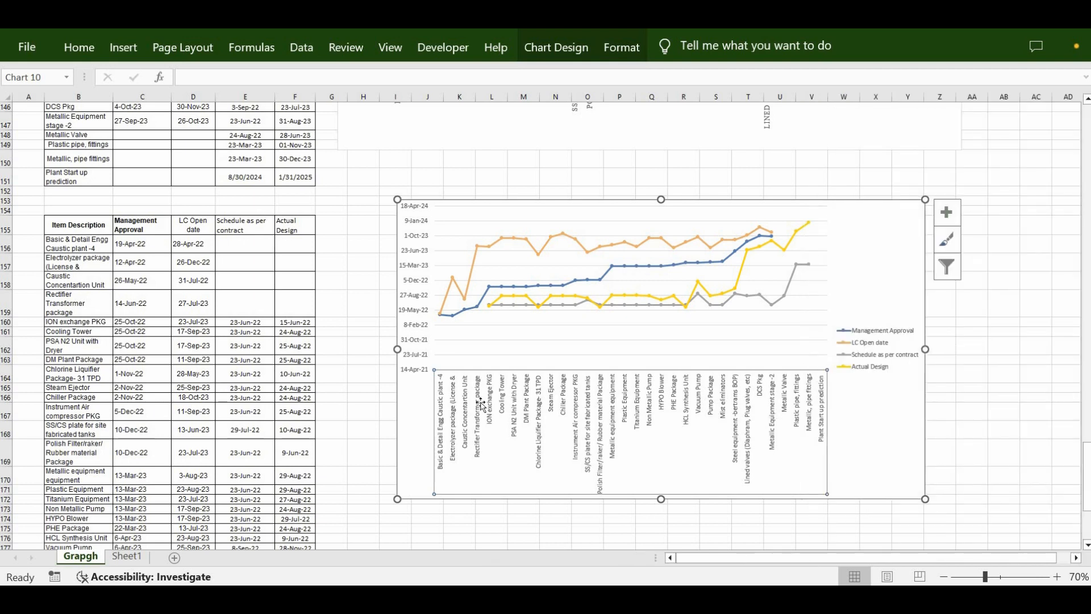
scroll(500, 322, up, 7)
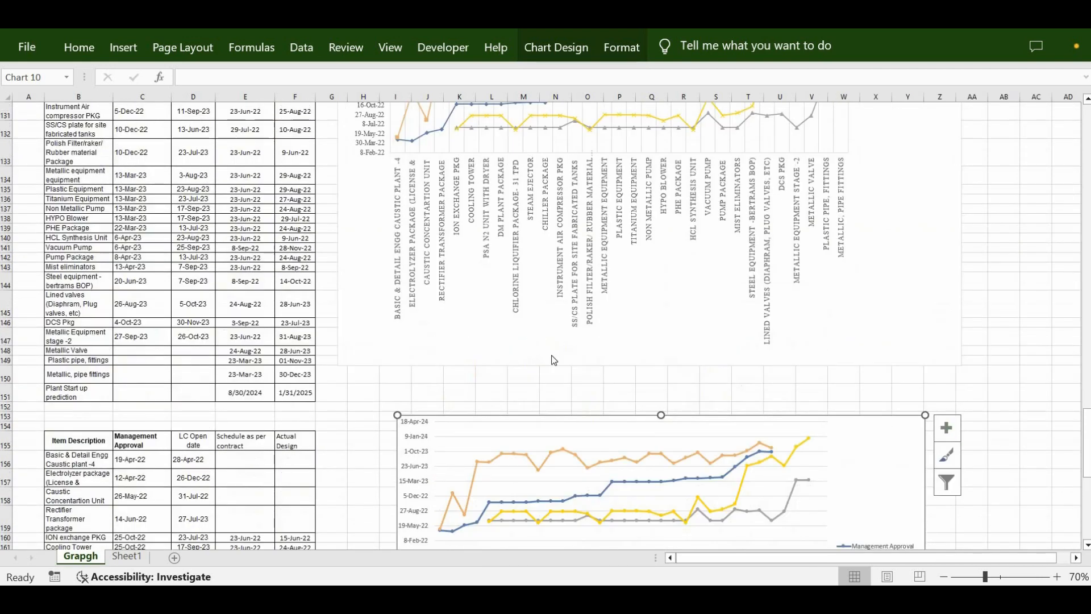
Increase the font size of all text in the new line chart to 11
scroll(575, 419, down, 7)
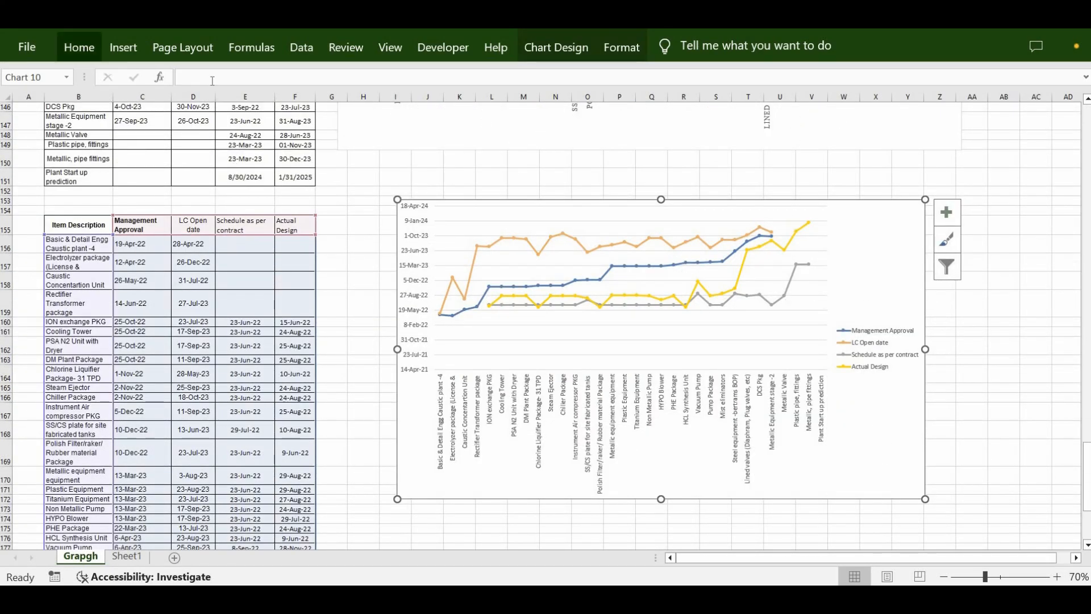
click(83, 50)
click(241, 84)
click(241, 84)
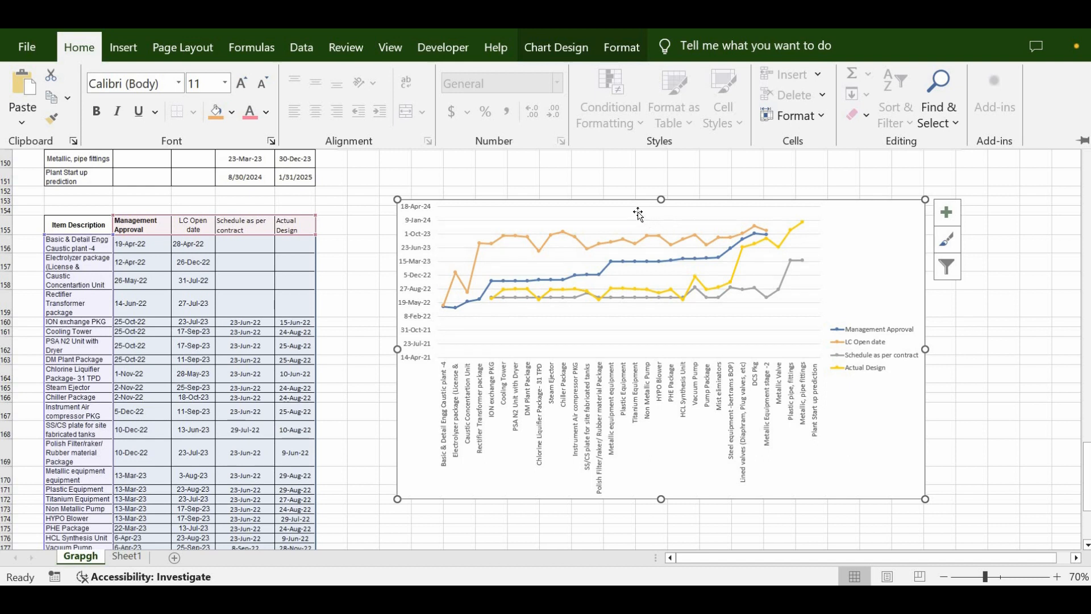
Add axis titles and a chart title to the line chart
click(954, 222)
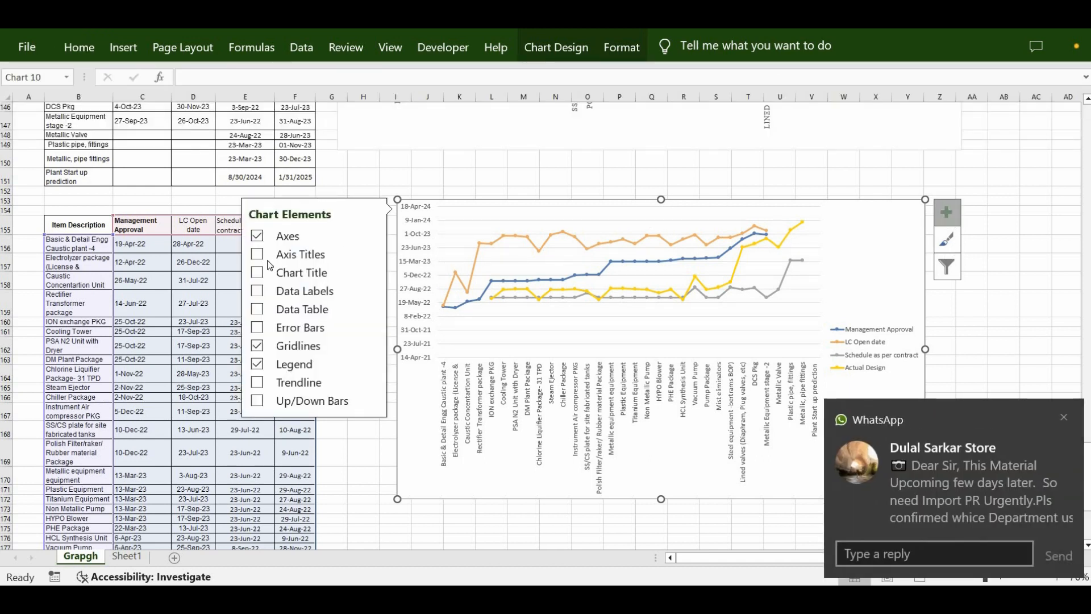
click(257, 256)
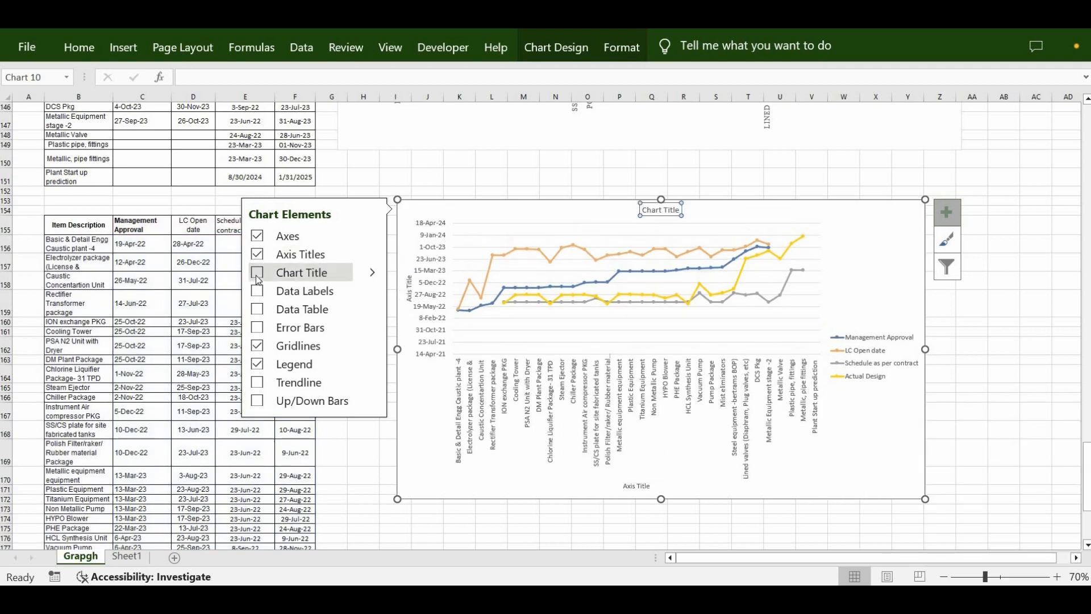
click(1044, 306)
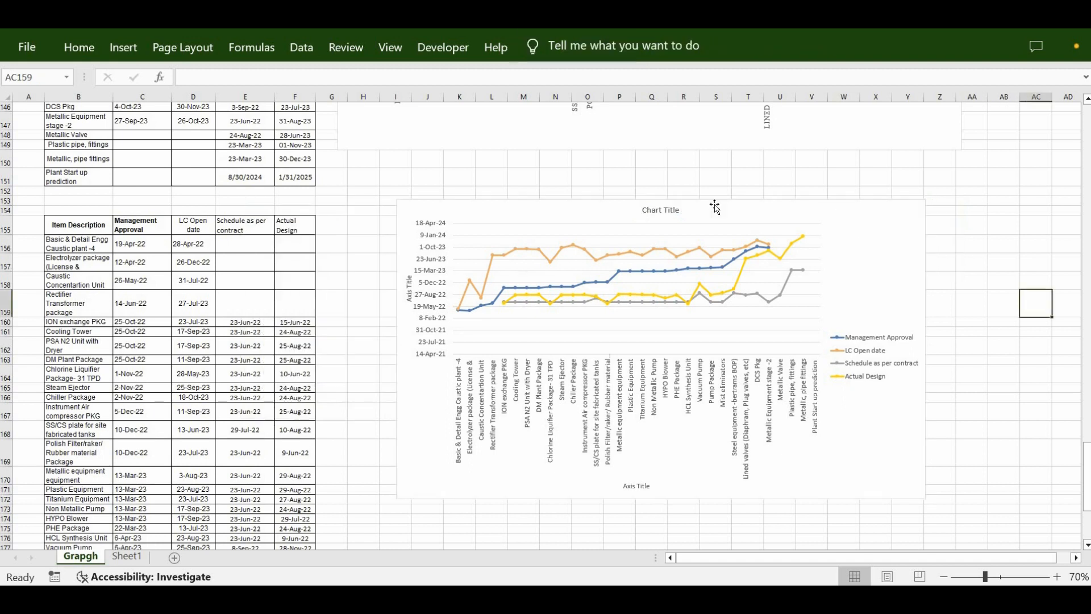
Replace the chart title's placeholder text with "Project Terget Date Vs Actual Situation"
double_click(687, 212)
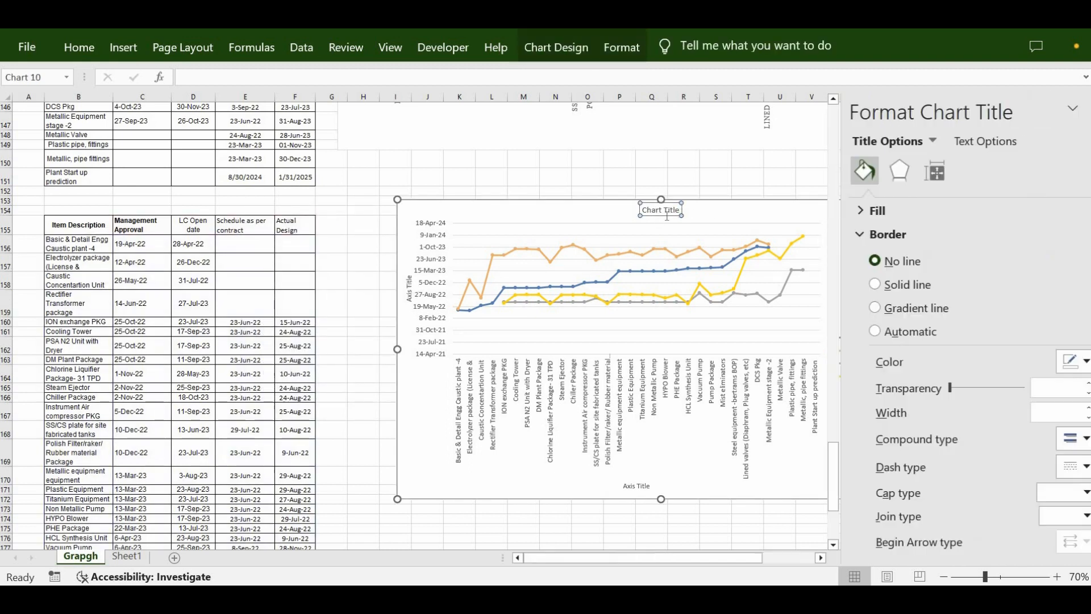
drag(680, 211, 639, 216)
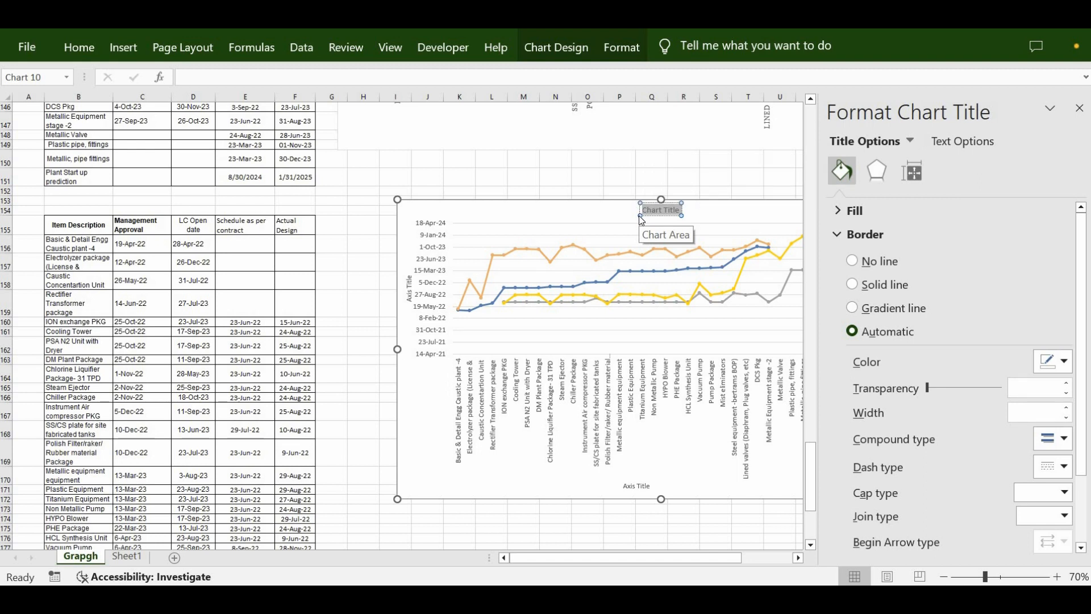
text(Project Terget Date)
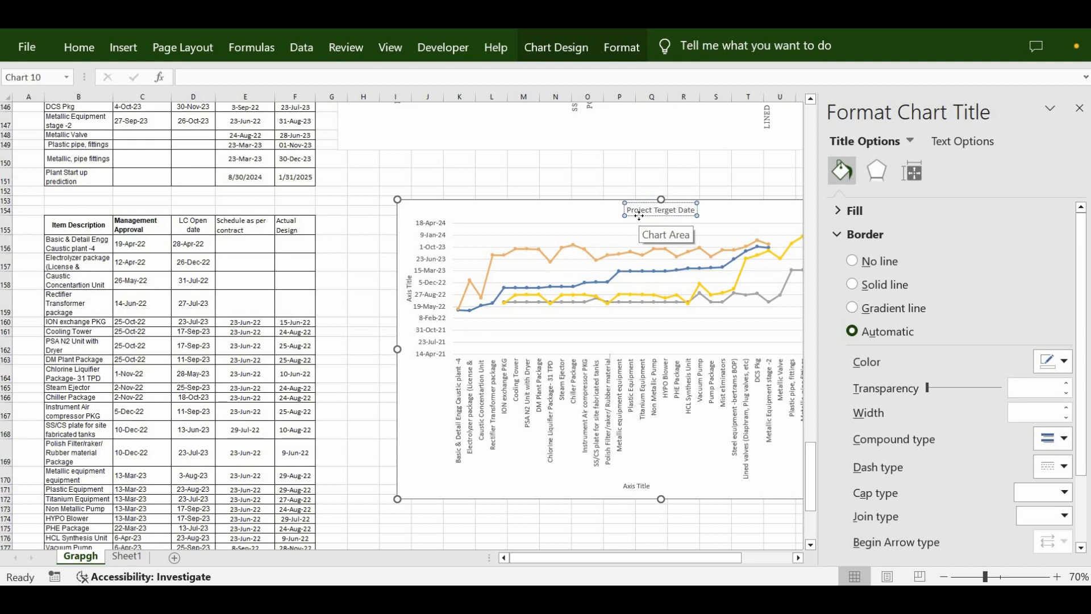
text( Vs Ac)
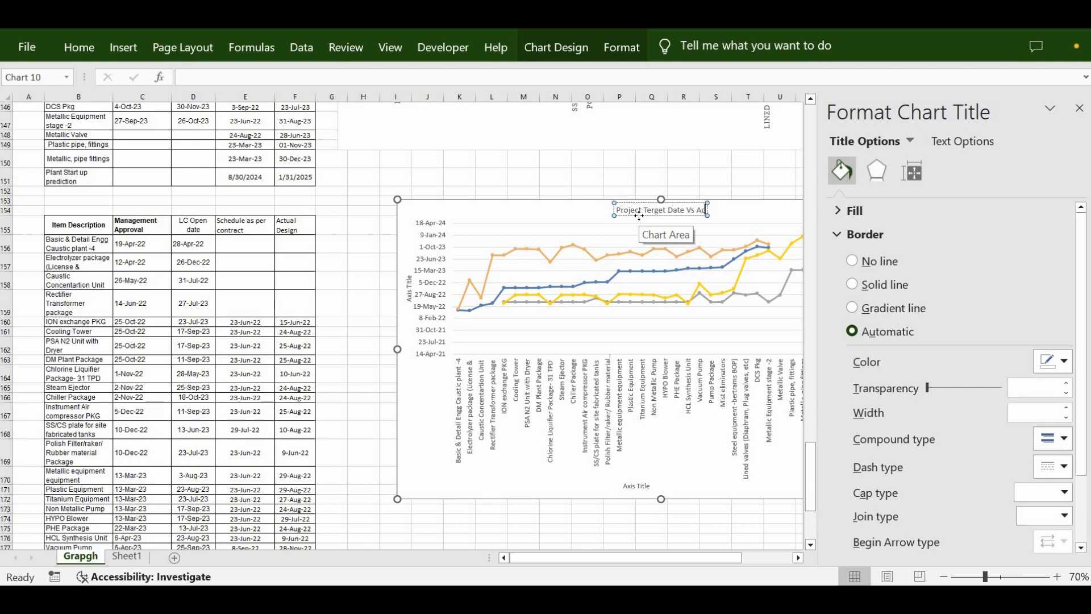
text(tual Situa)
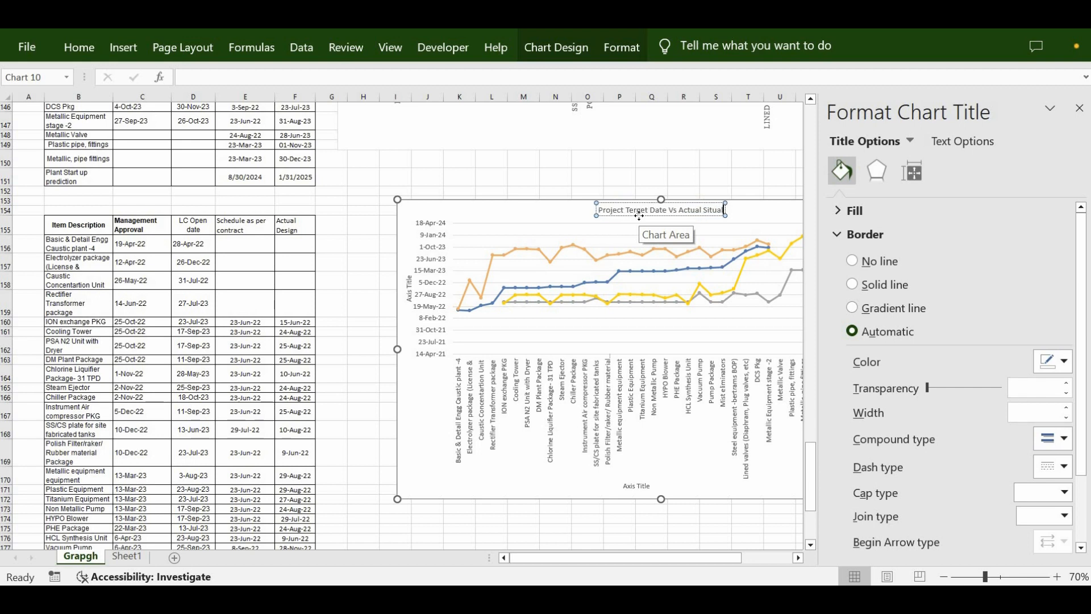
text(tion)
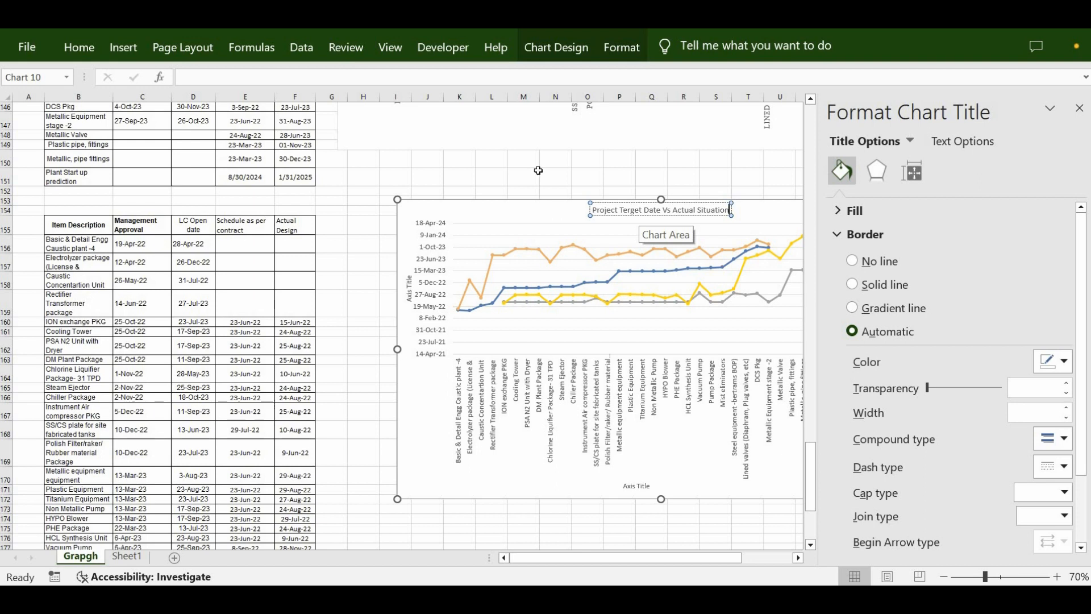
Change the vertical axis title to "Time" and close the formatting pane
click(409, 284)
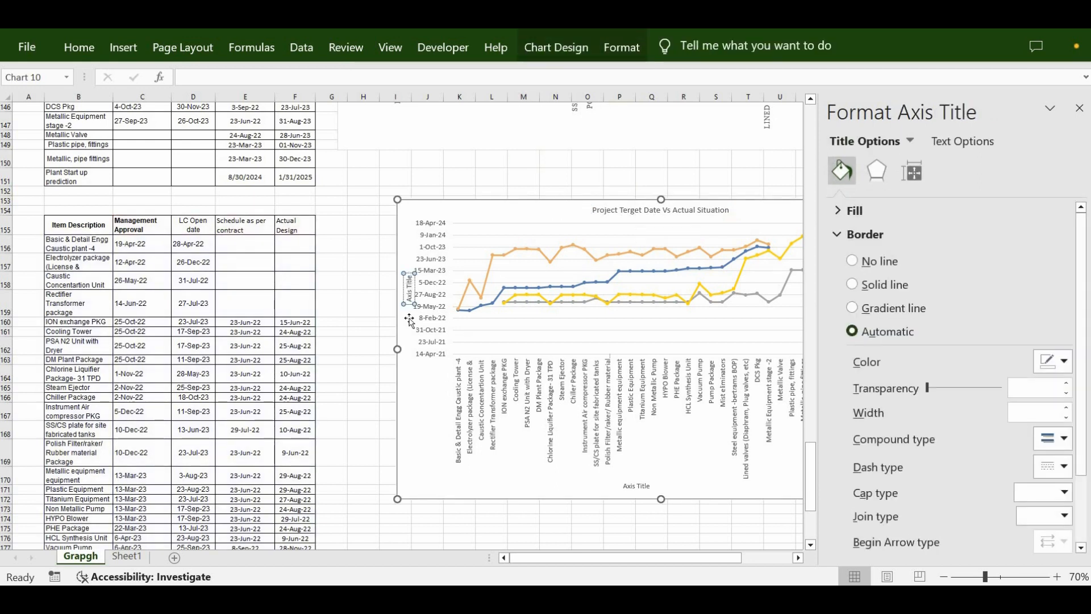
key(Delete)
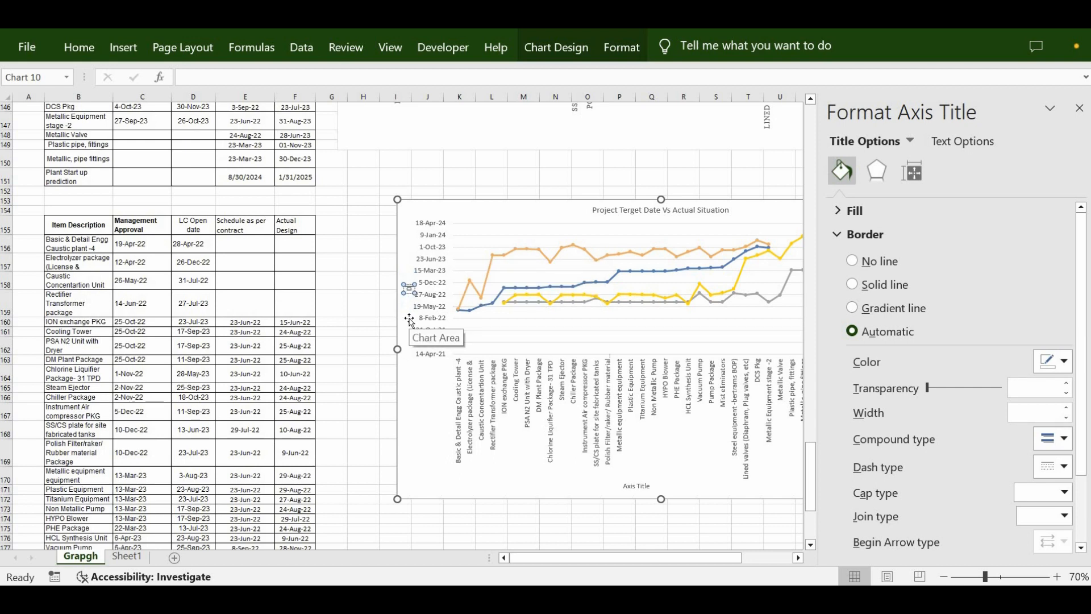
text(Time)
click(415, 402)
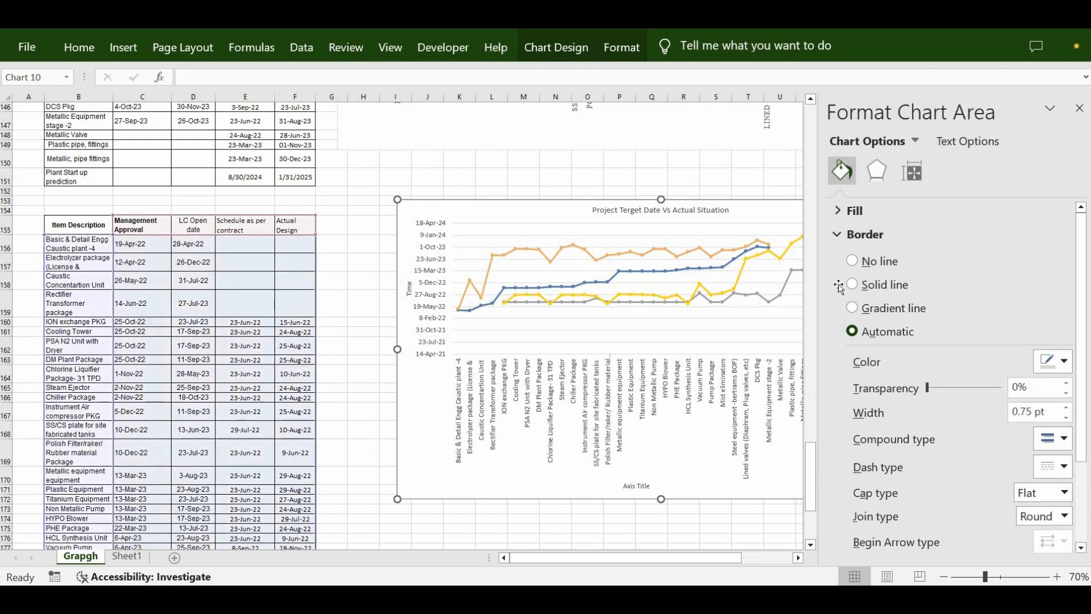
click(1080, 108)
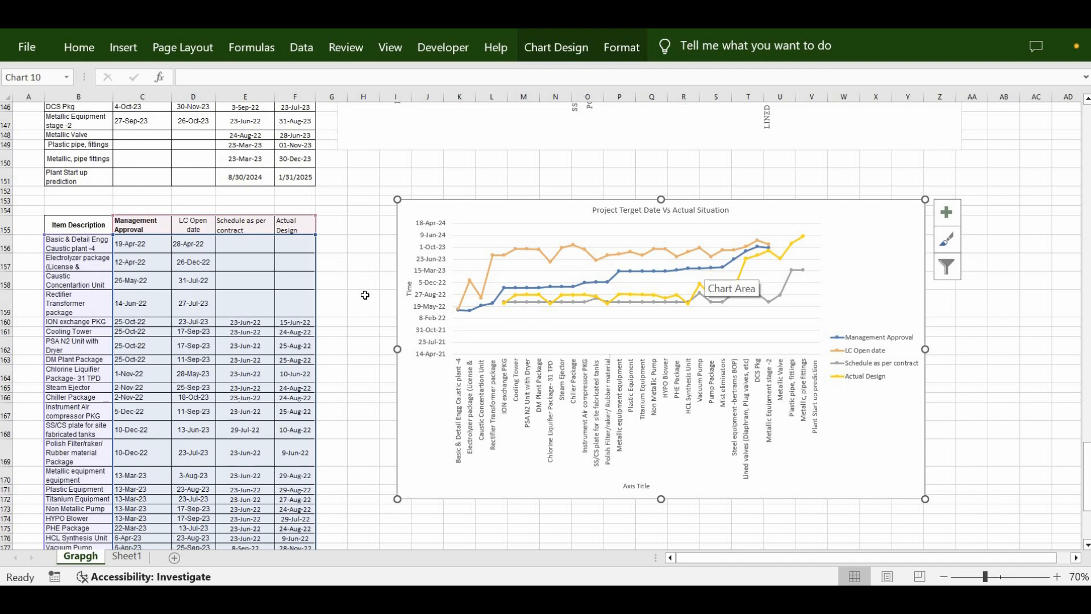
scroll(409, 298, down, 1)
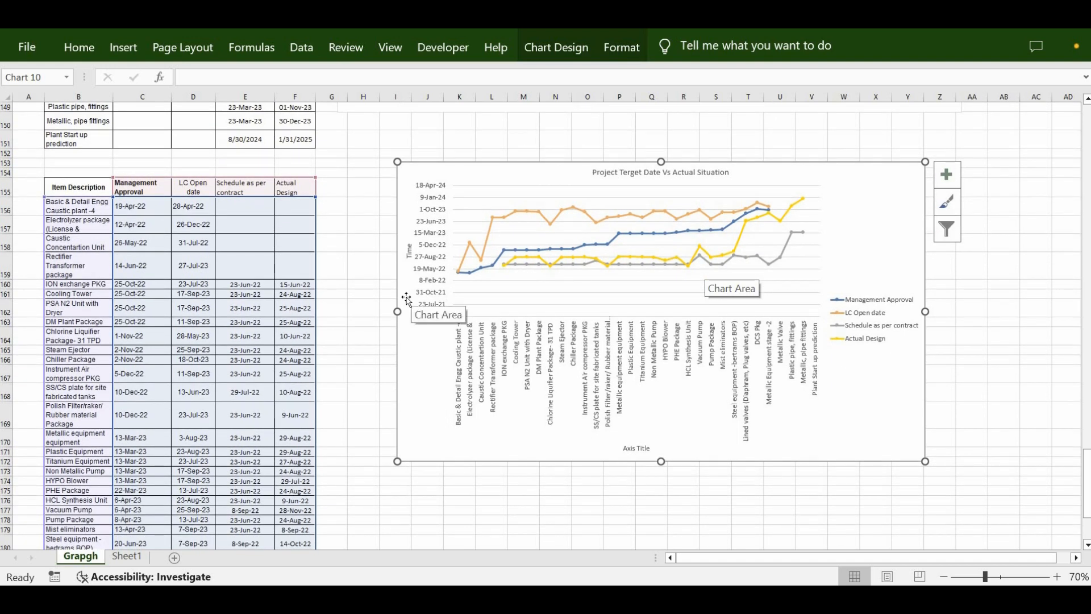